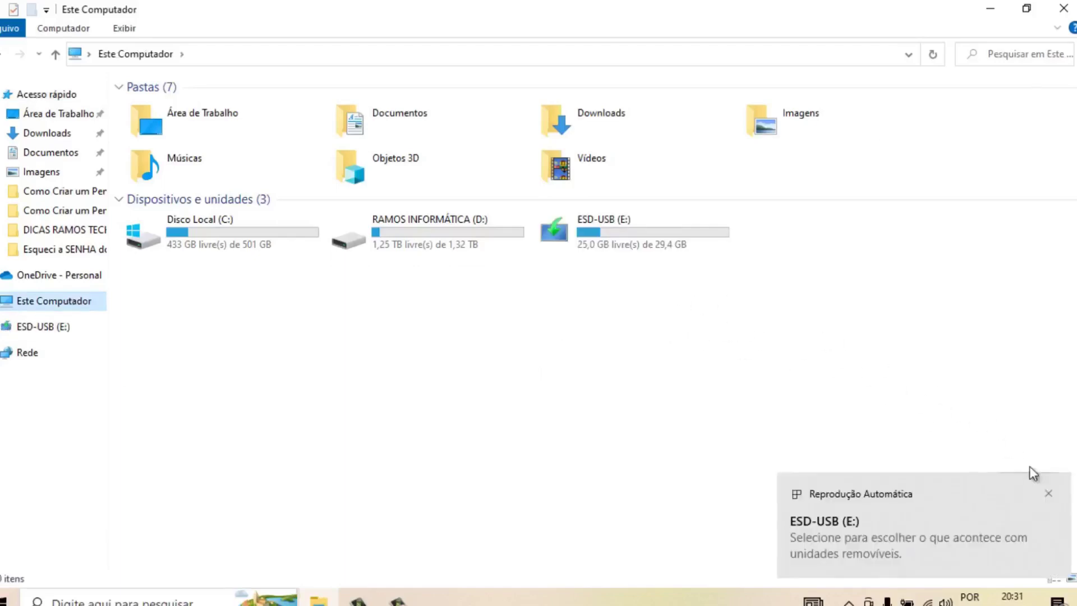
Quick-format the ESD-USB (E:) drive as FAT32 with a 16-kilobyte allocation unit, dismissing the AutoPlay notification and closing the finished format dialog.
{"action": "left_click", "coordinate": [1049, 494]}
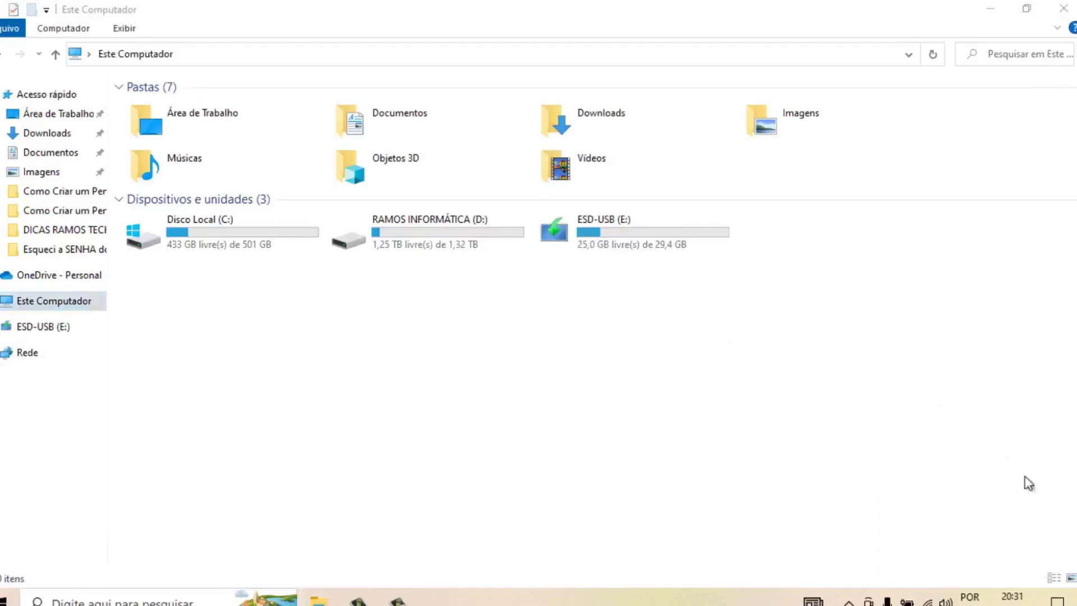
{"action": "left_click", "coordinate": [612, 223]}
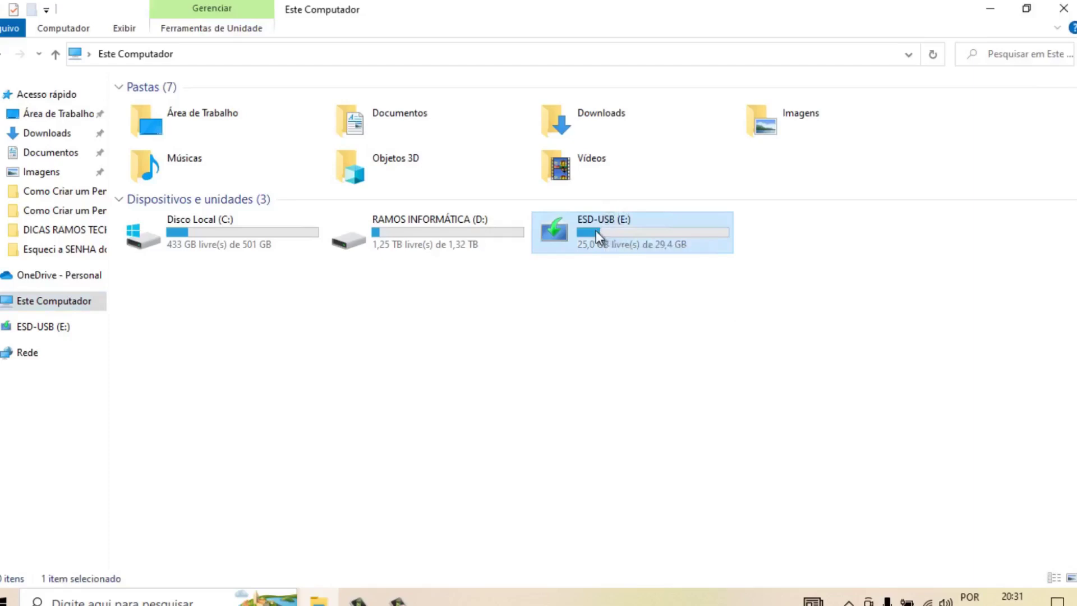
{"action": "right_click", "coordinate": [596, 233]}
{"action": "left_click", "coordinate": [650, 452]}
{"action": "left_click_drag", "start_coordinate": [162, 182], "coordinate": [316, 150]}
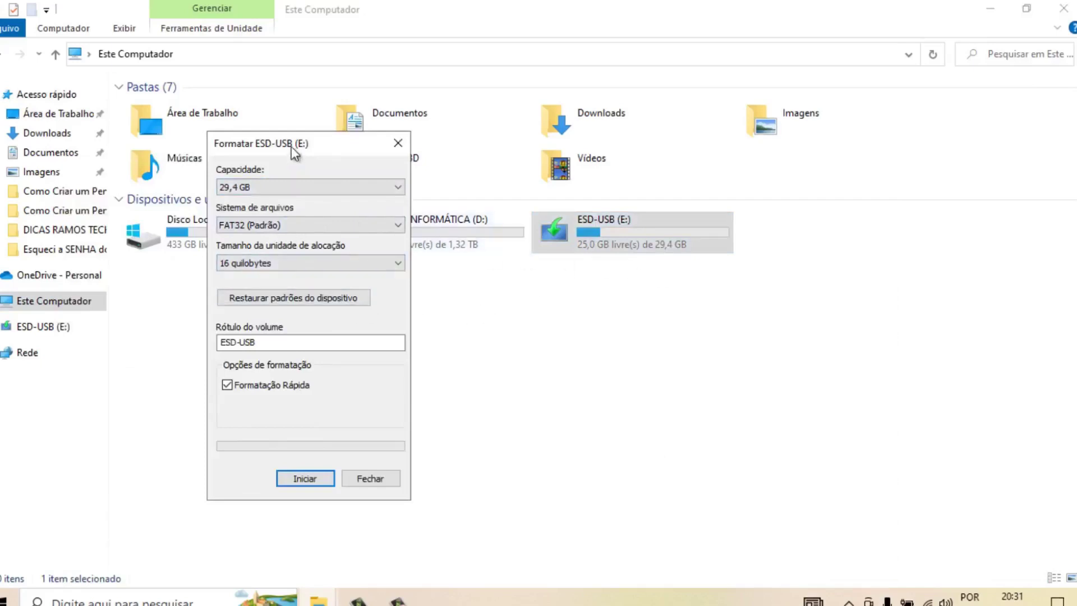
{"action": "left_click", "coordinate": [317, 482]}
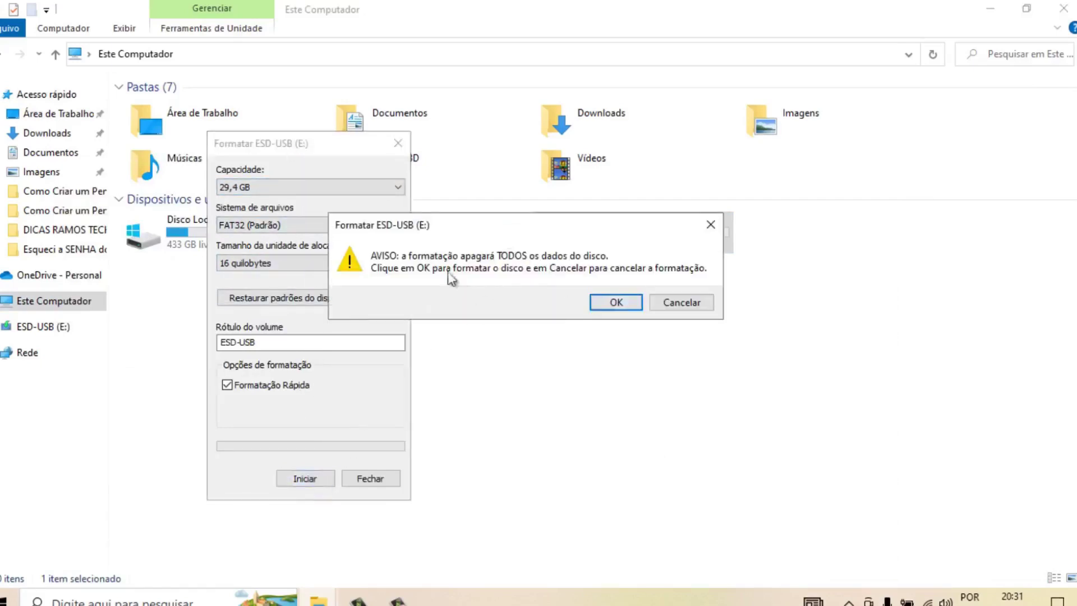
{"action": "left_click", "coordinate": [627, 305]}
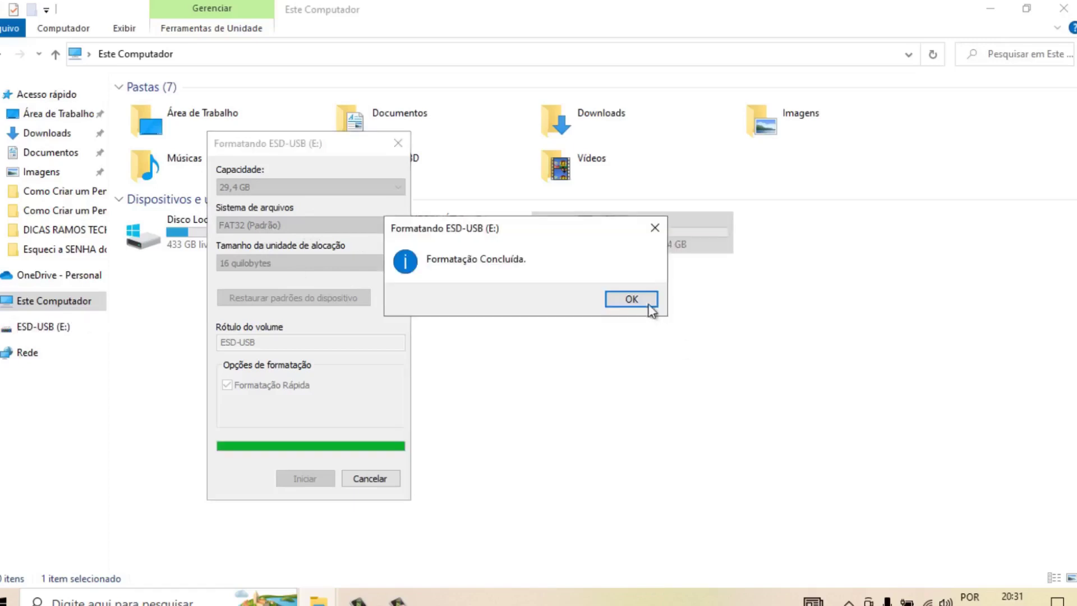
{"action": "left_click", "coordinate": [646, 304]}
{"action": "left_click", "coordinate": [362, 484]}
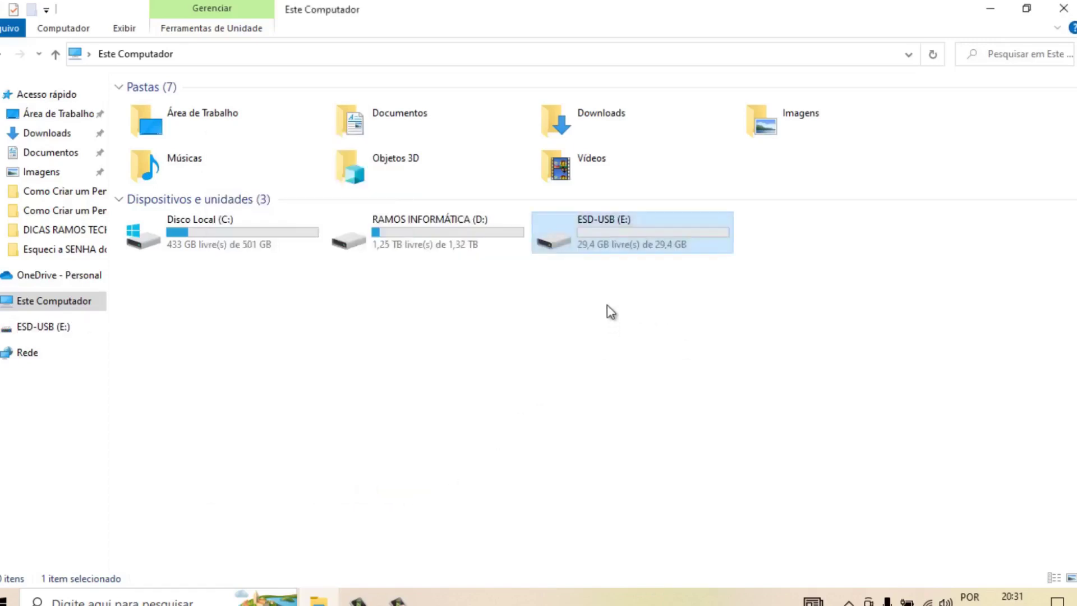
Check the contents of the ESD-USB (E:) drive, look over the computer's drives, and close the file window.
{"action": "double_click", "coordinate": [610, 243]}
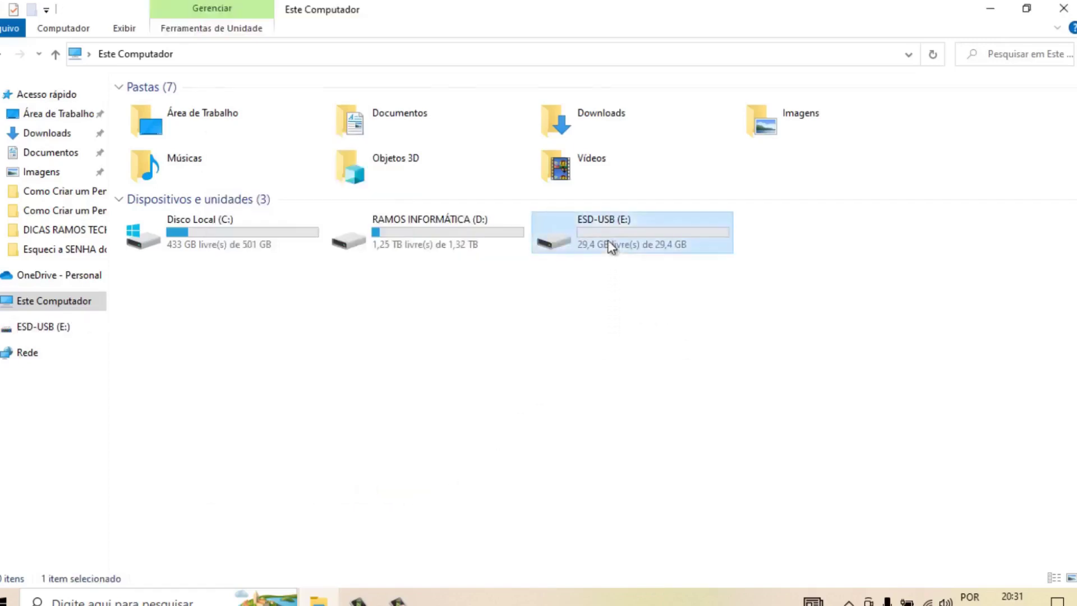
{"action": "left_click", "coordinate": [4, 55]}
{"action": "mouse_move", "coordinate": [625, 224]}
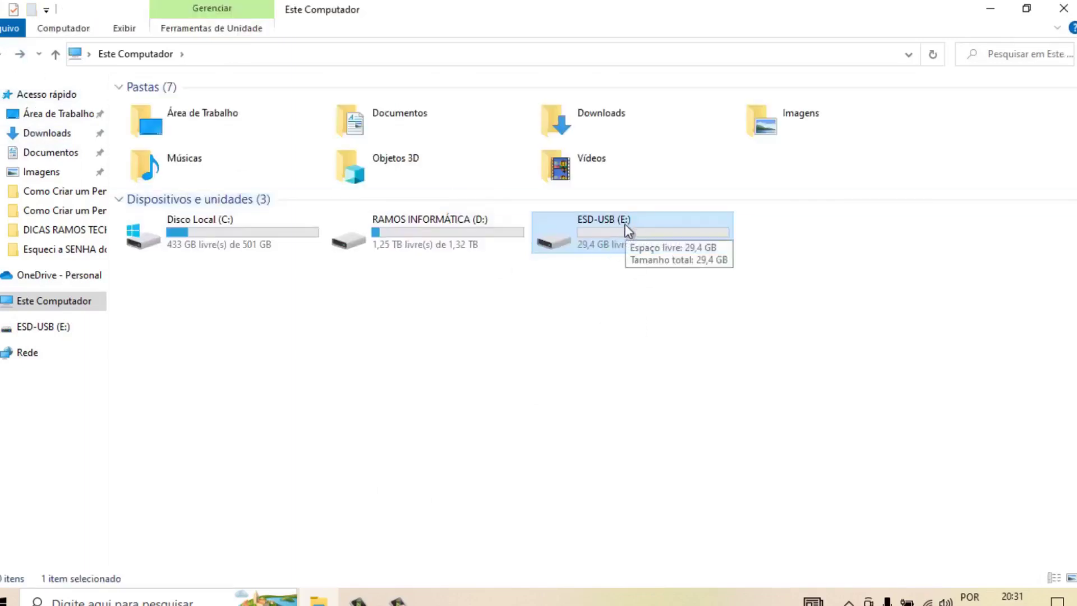
{"action": "left_click", "coordinate": [238, 237]}
{"action": "left_click", "coordinate": [450, 231]}
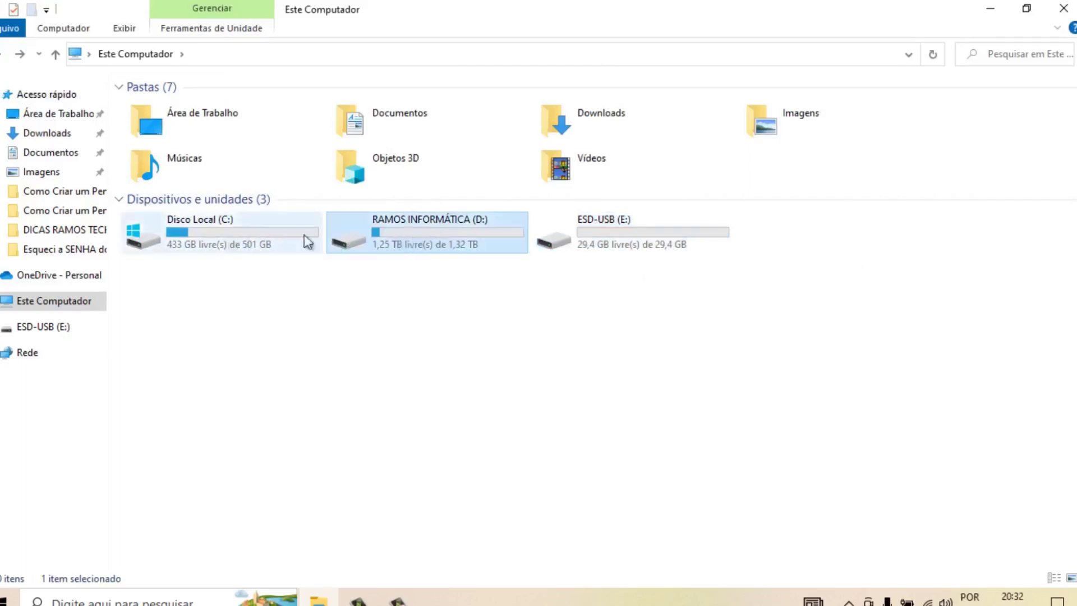
{"action": "left_click", "coordinate": [630, 228]}
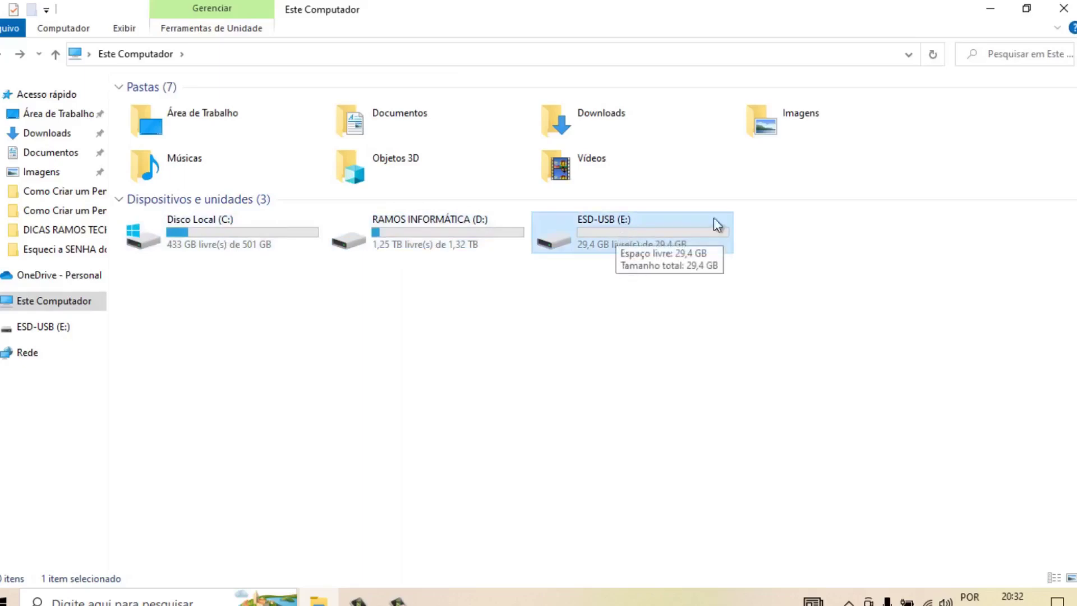
{"action": "left_click", "coordinate": [1064, 10]}
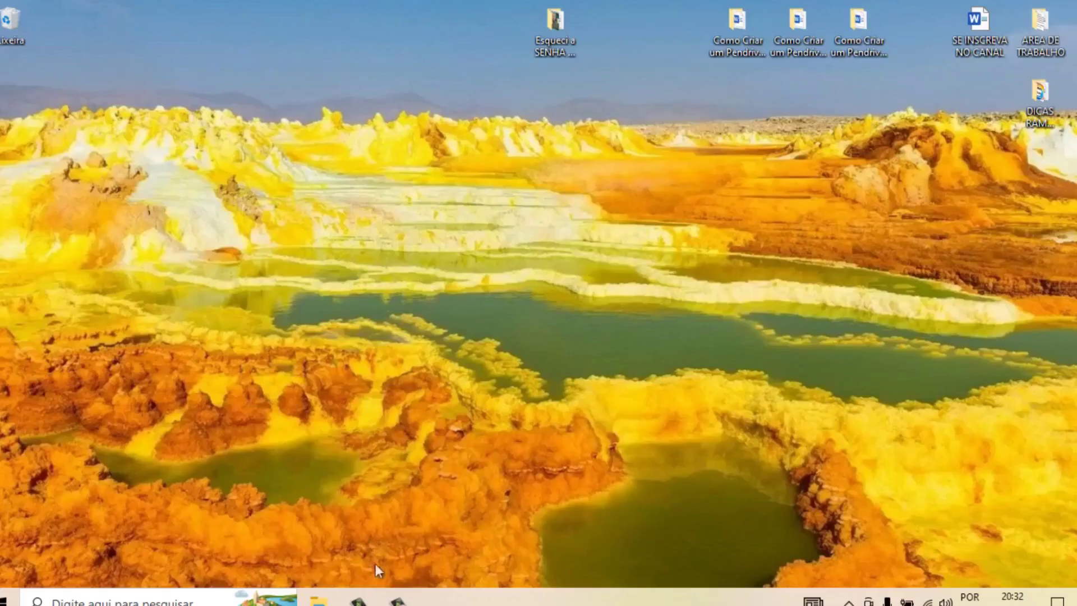
Open Google Chrome, search for "download do software - microsoft", and open Microsoft's pt-br software download page.
{"action": "left_click", "coordinate": [10, 598]}
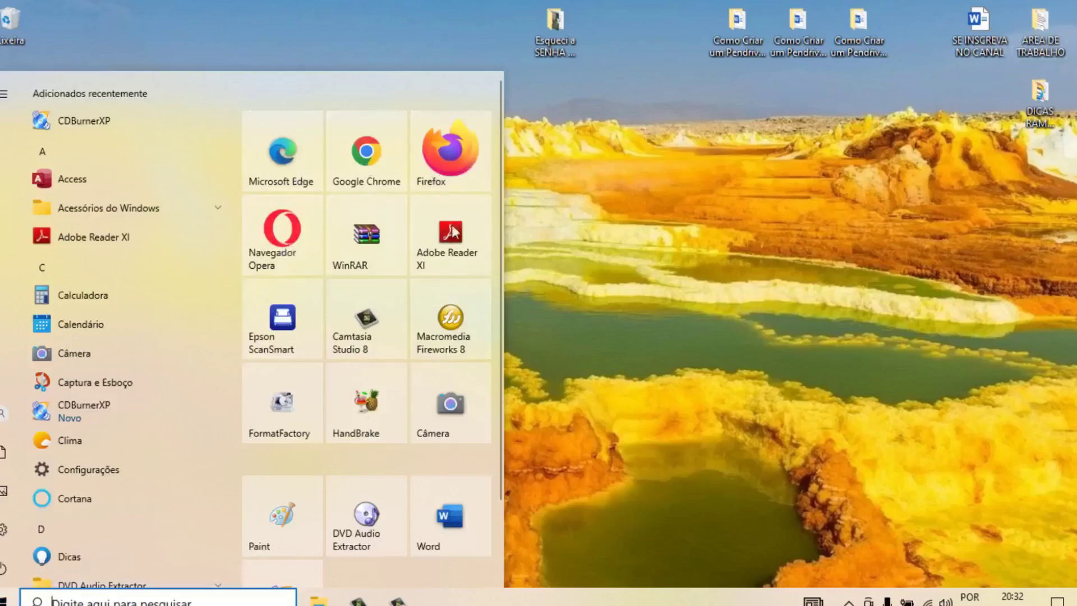
{"action": "left_click", "coordinate": [376, 169]}
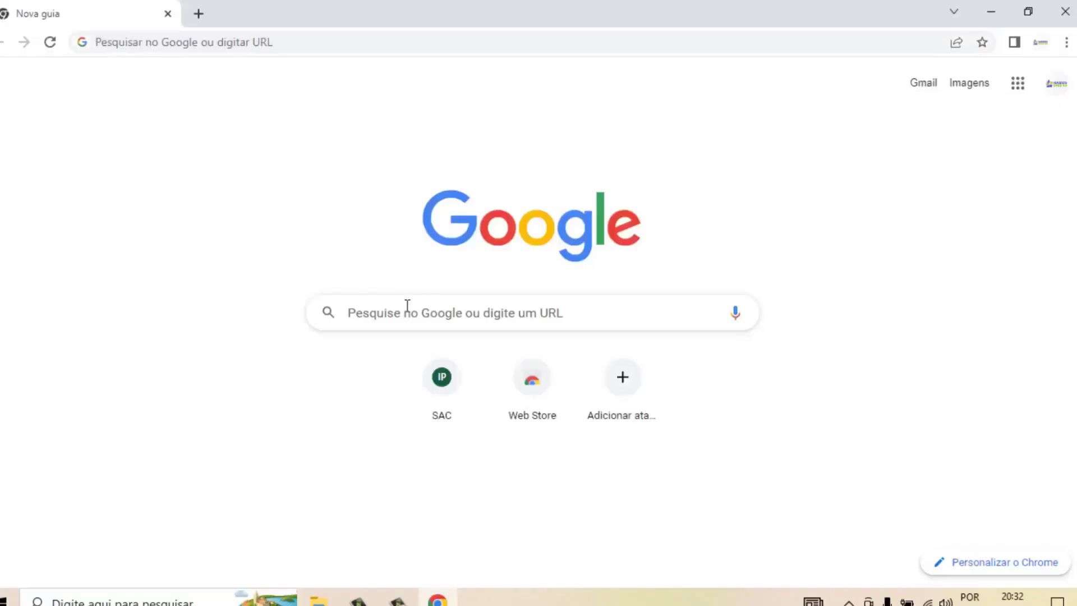
{"action": "left_click", "coordinate": [408, 305]}
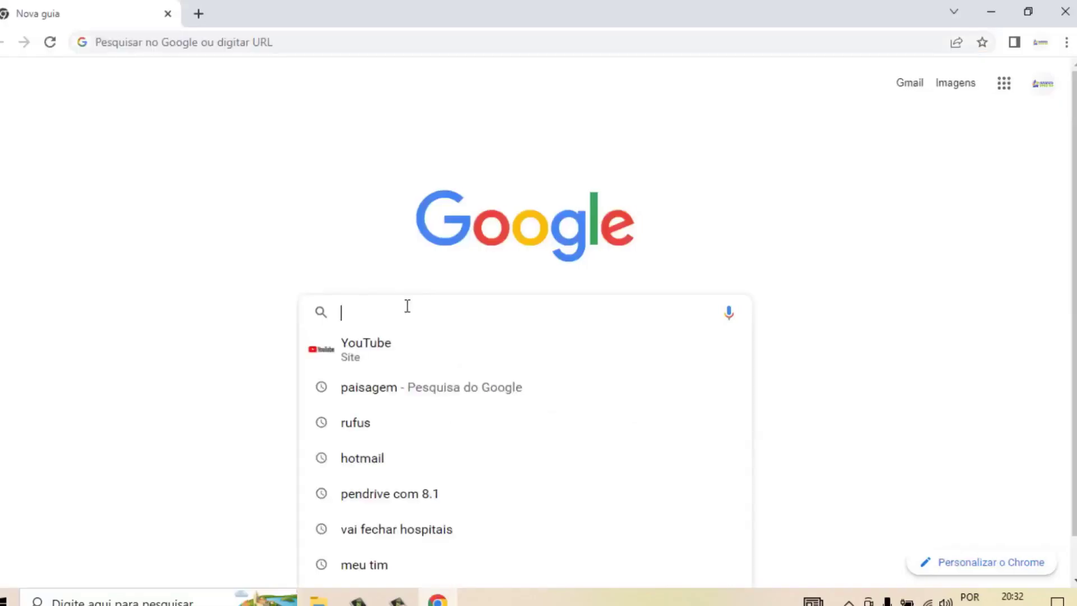
{"action": "type", "text": "download do software - microsoft"}
{"action": "left_click", "coordinate": [475, 347]}
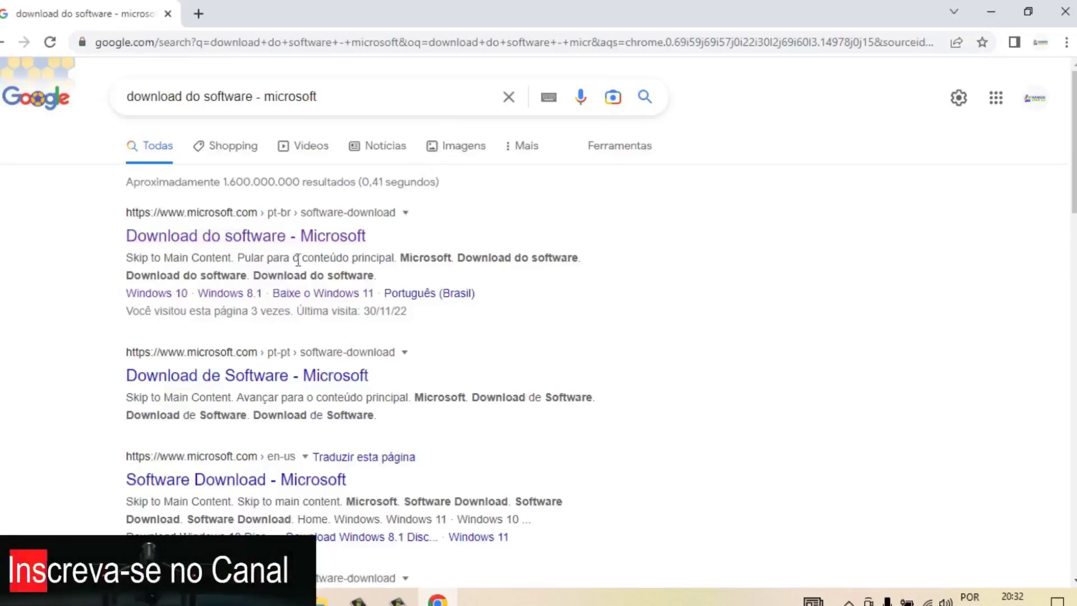
{"action": "left_click", "coordinate": [283, 244]}
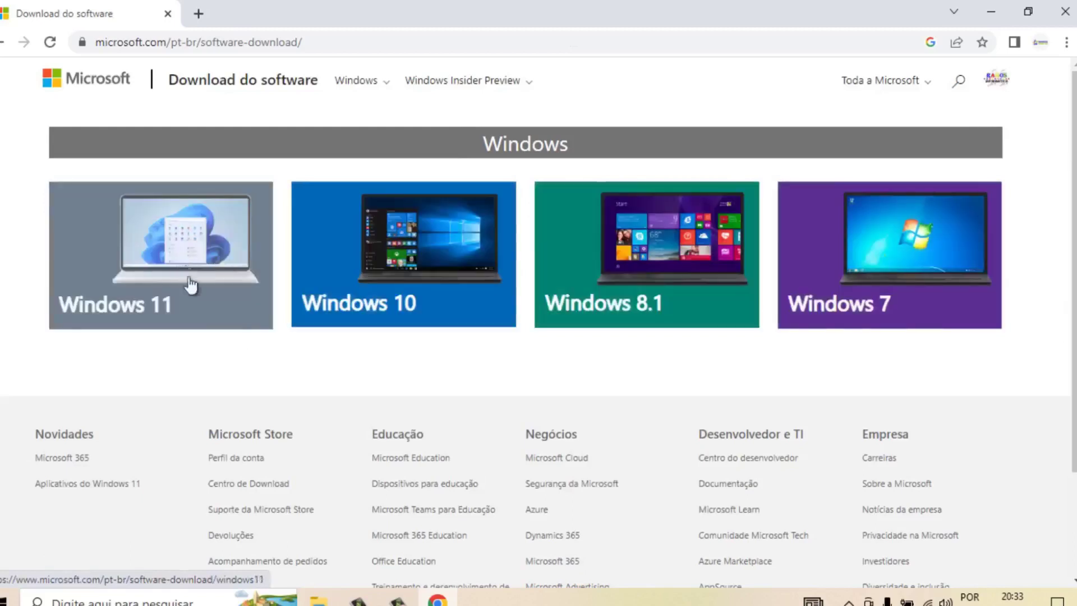
Look through the Windows 7 page and return to the Microsoft software download page.
{"action": "left_click", "coordinate": [911, 248]}
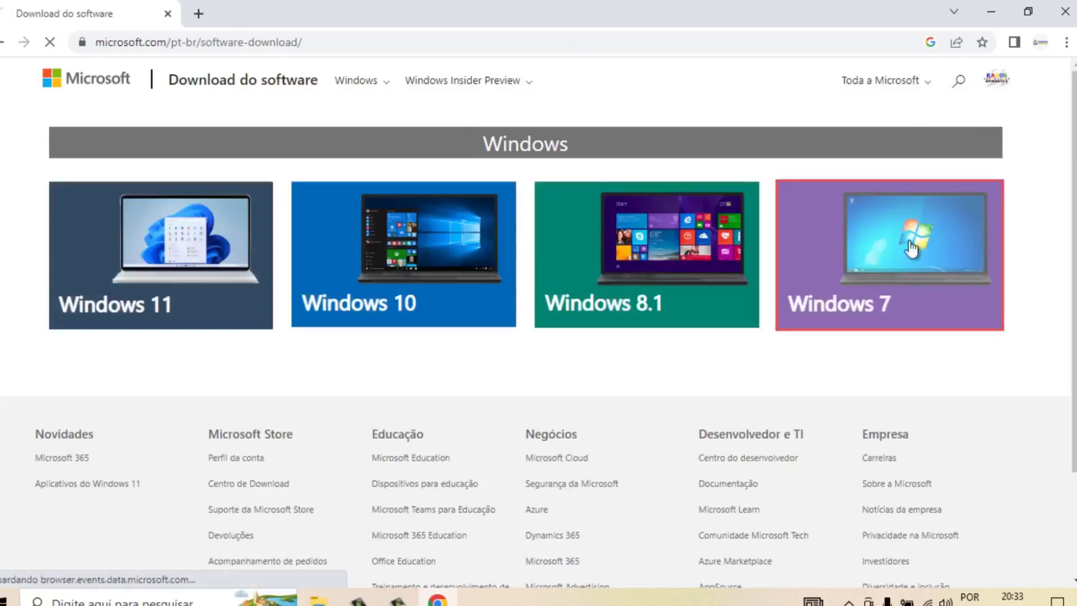
{"action": "scroll", "coordinate": [486, 391], "scroll_direction": "down", "scroll_amount": 12}
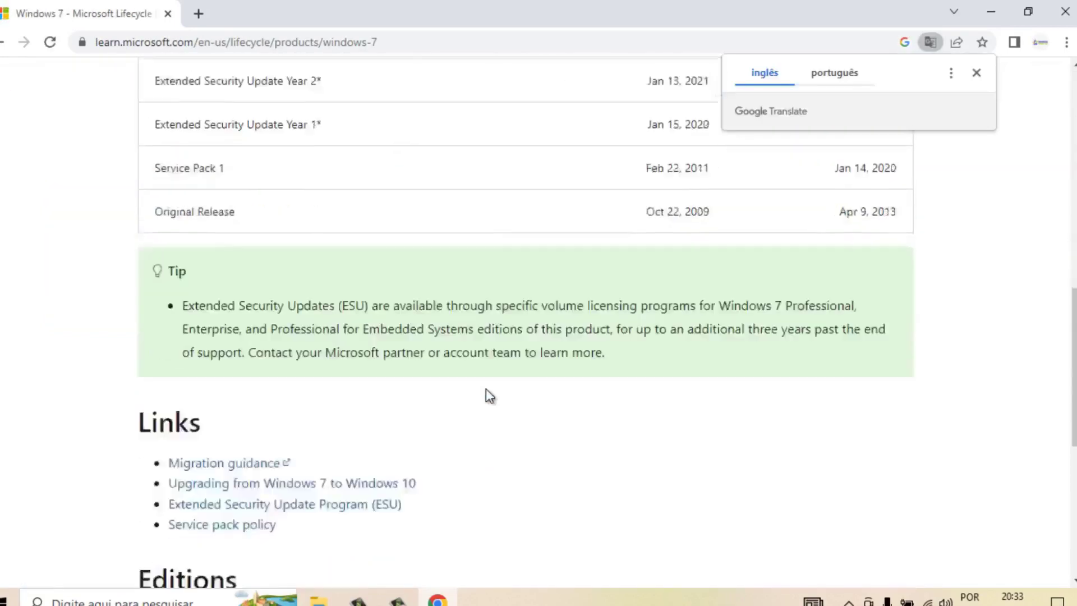
{"action": "left_click", "coordinate": [3, 42]}
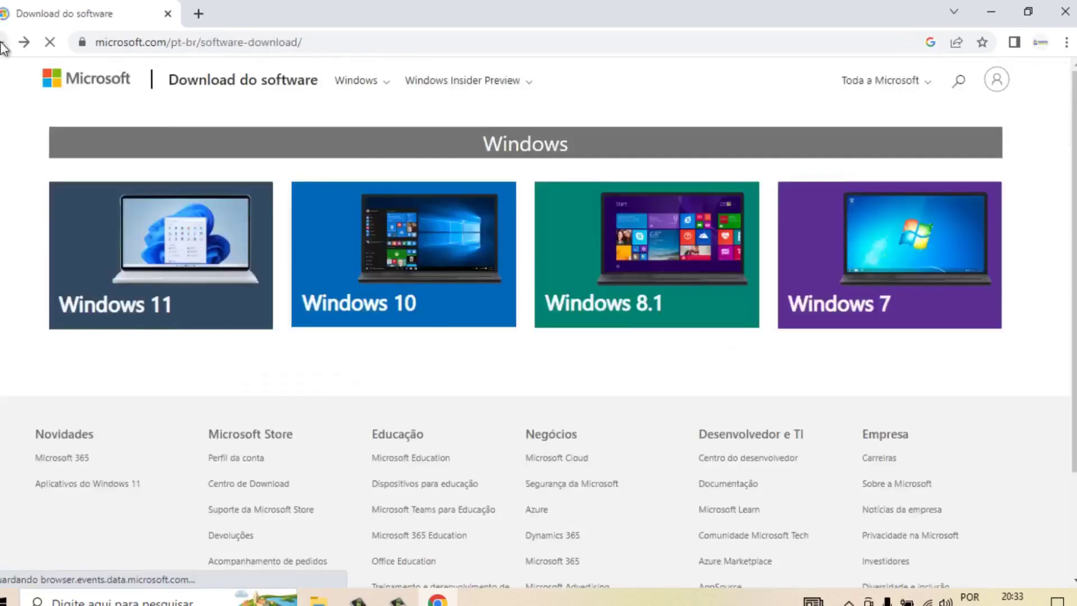
Open the Windows 8.1 disc image page and confirm Windows 8.1 as the edition.
{"action": "left_click", "coordinate": [651, 268]}
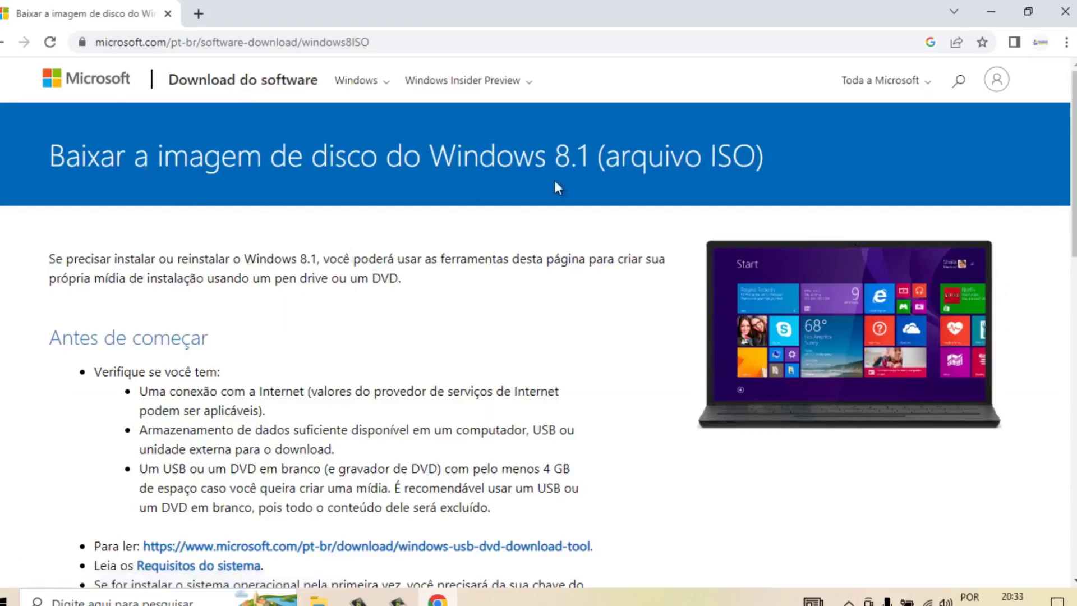
{"action": "scroll", "coordinate": [378, 334], "scroll_direction": "down", "scroll_amount": 10}
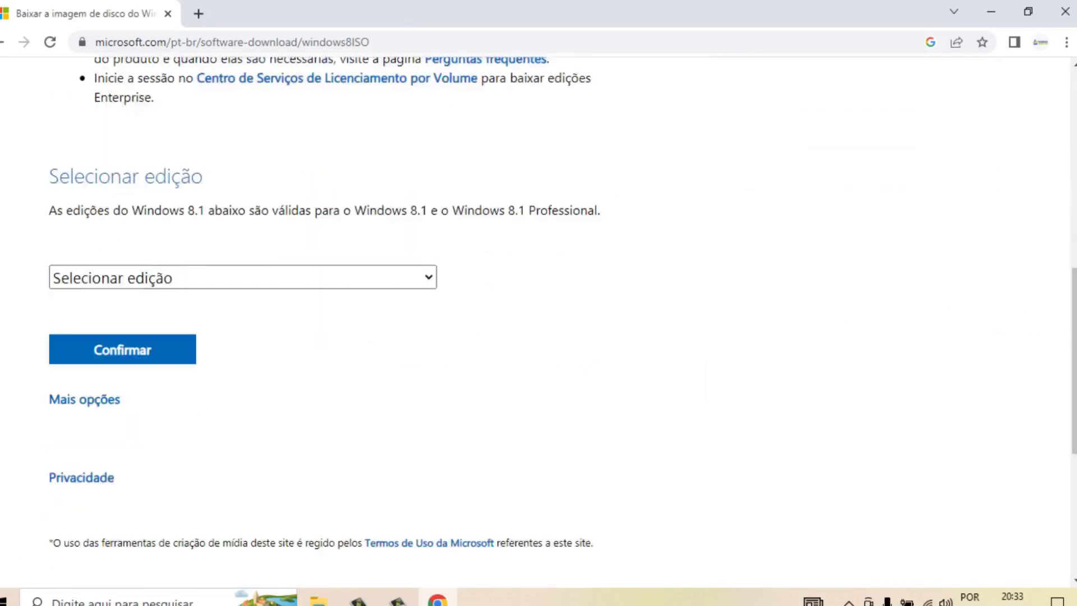
{"action": "scroll", "coordinate": [561, 307], "scroll_direction": "up", "scroll_amount": 2}
{"action": "scroll", "coordinate": [561, 307], "scroll_direction": "down", "scroll_amount": 1}
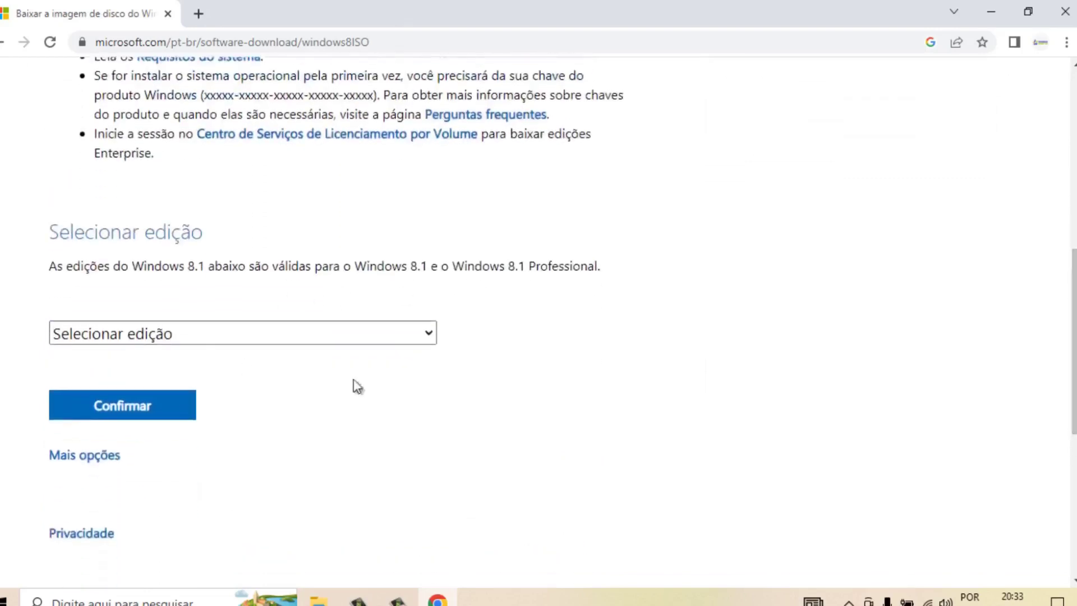
{"action": "left_click", "coordinate": [433, 338]}
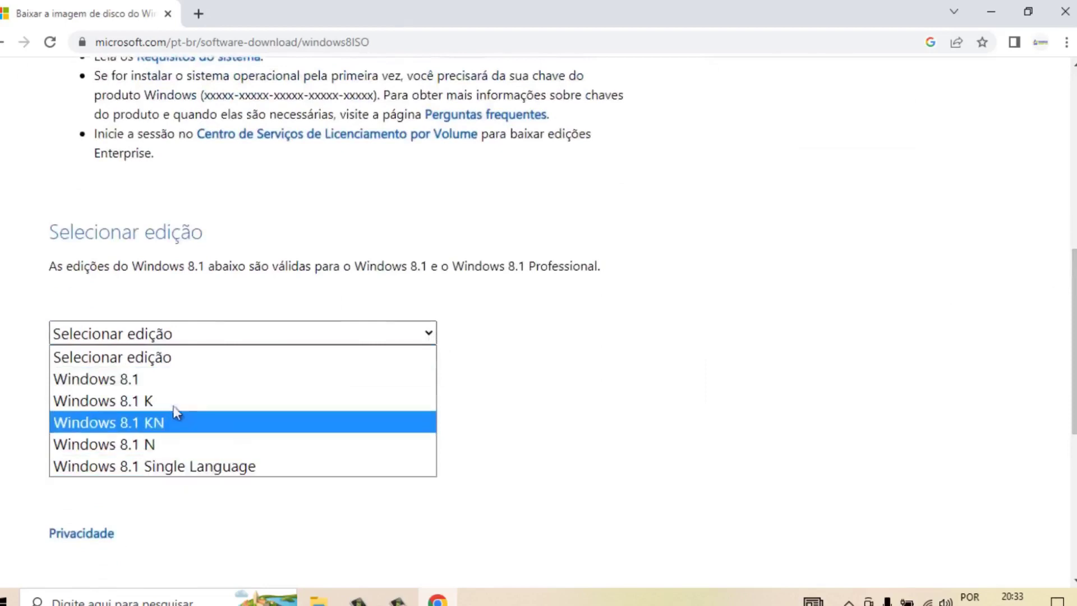
{"action": "left_click", "coordinate": [168, 383]}
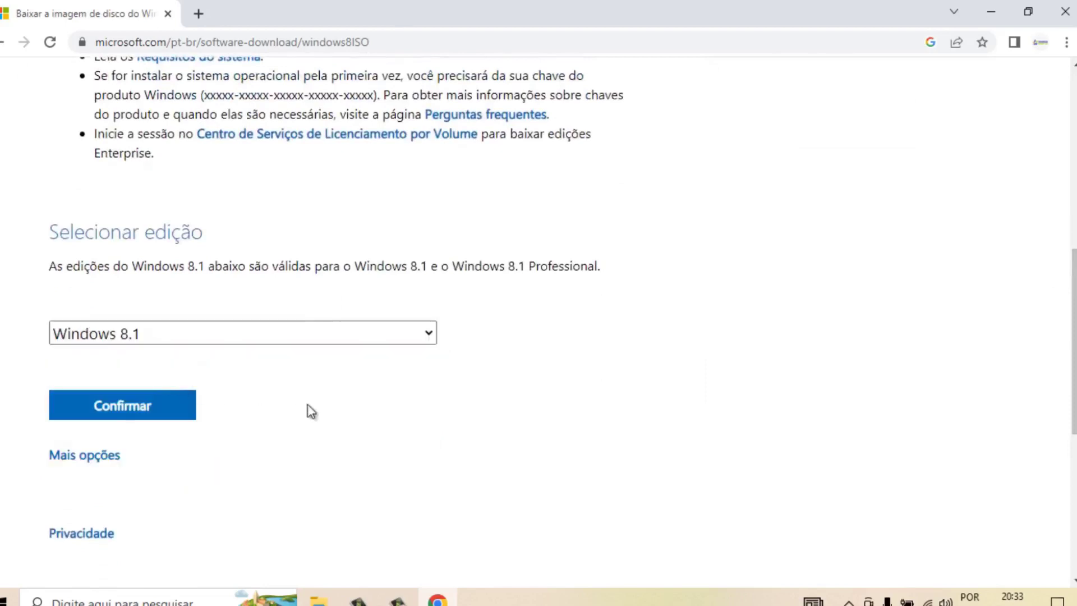
{"action": "left_click", "coordinate": [162, 414]}
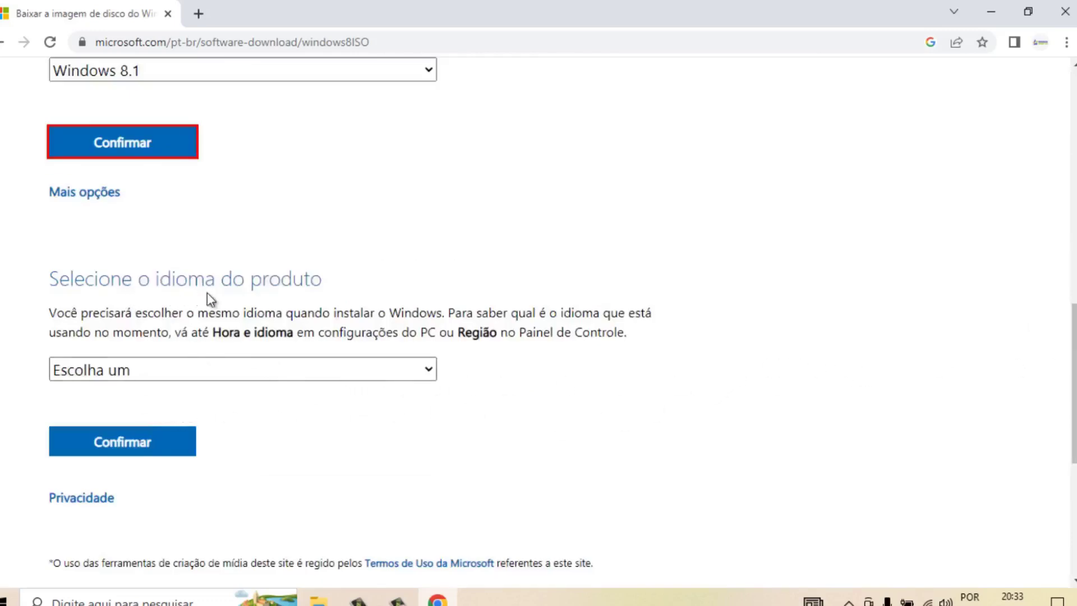
Confirm Português (Brasil) as the product language and download the 64-bit Windows 8.1 ISO.
{"action": "left_click", "coordinate": [431, 370]}
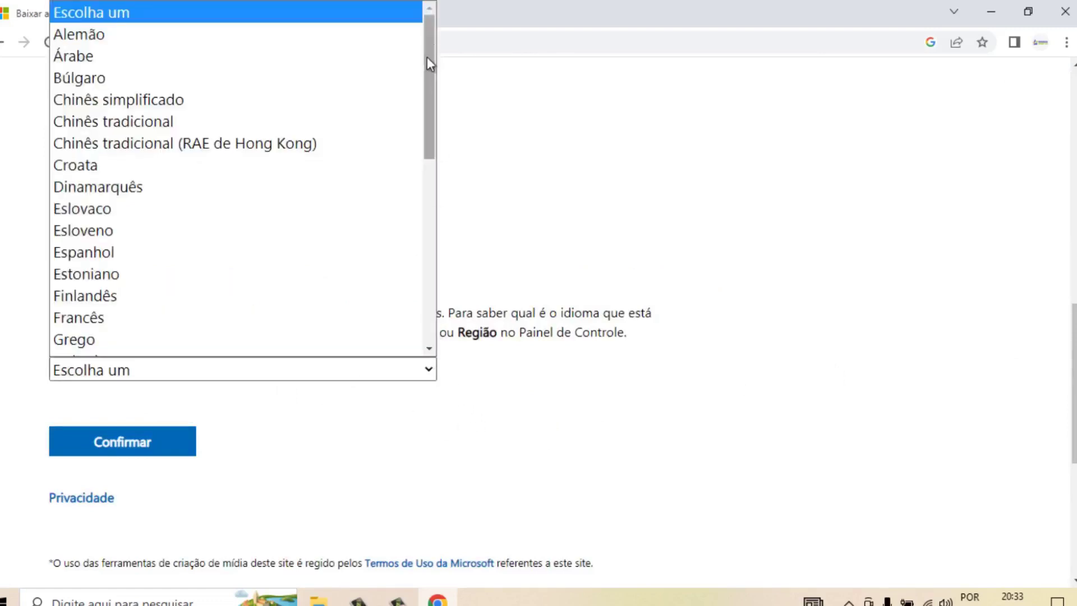
{"action": "left_click_drag", "start_coordinate": [427, 56], "coordinate": [435, 238]}
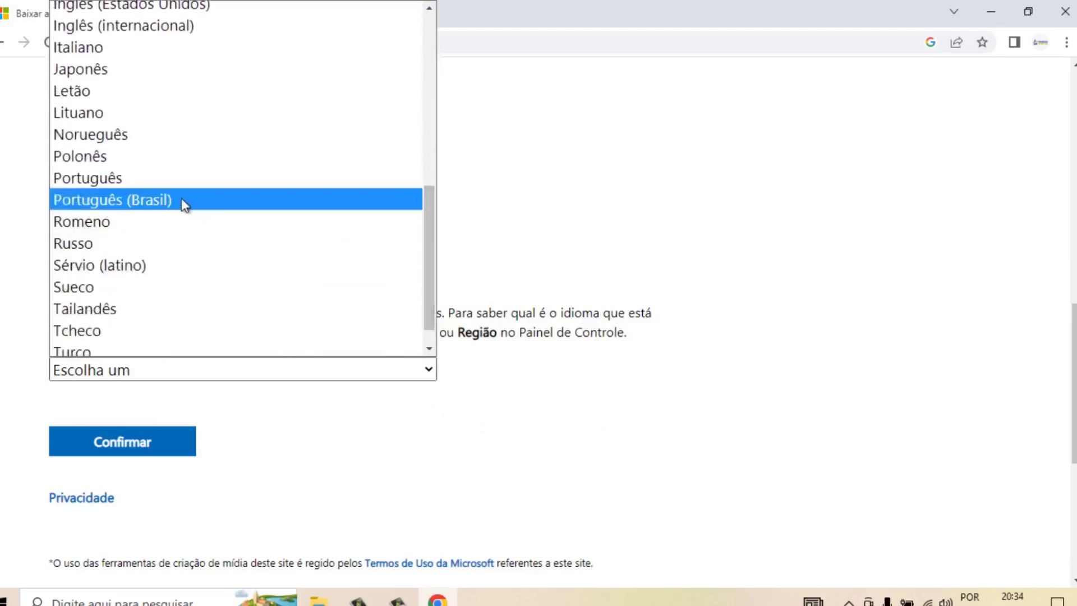
{"action": "left_click", "coordinate": [185, 201]}
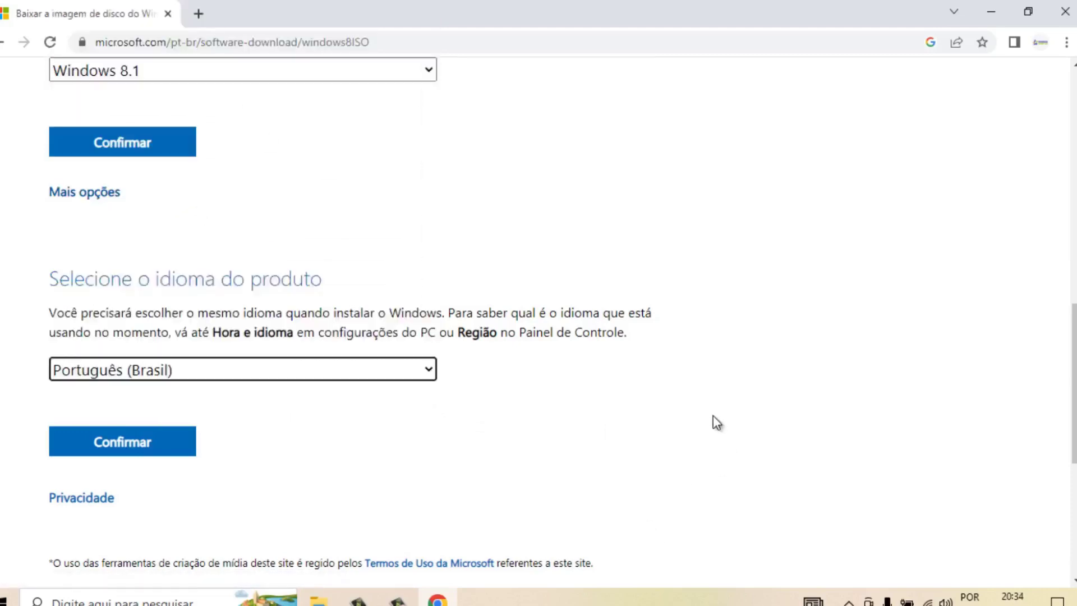
{"action": "scroll", "coordinate": [717, 361], "scroll_direction": "down", "scroll_amount": 1}
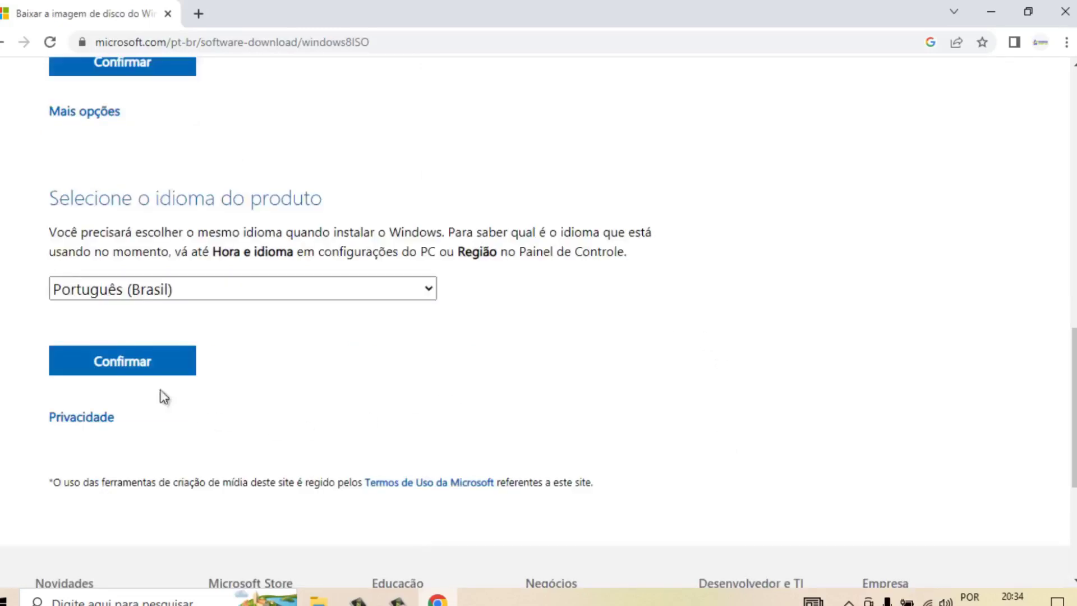
{"action": "left_click", "coordinate": [122, 373]}
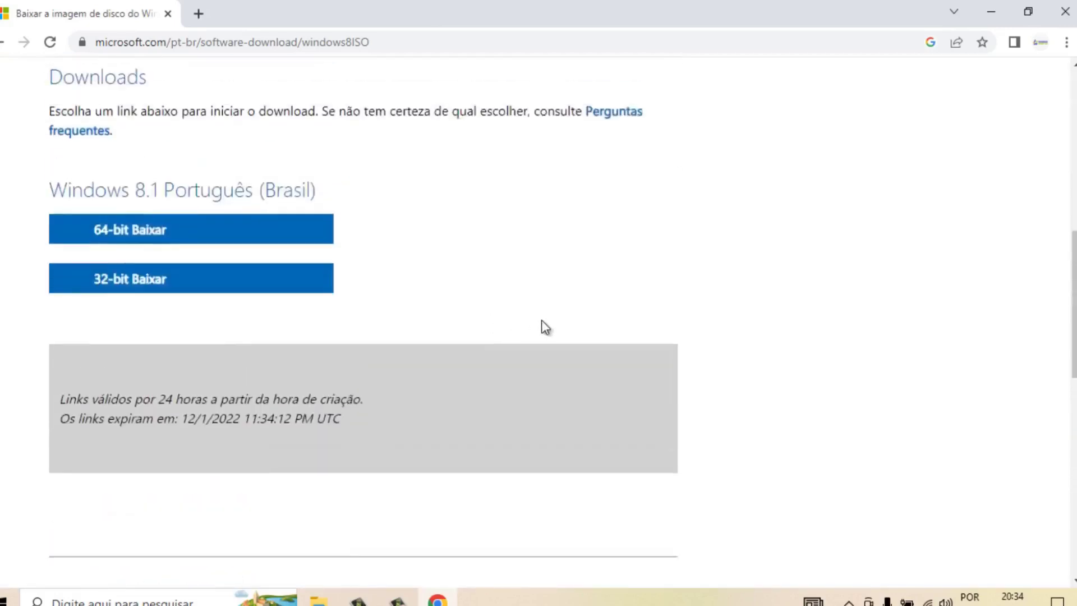
{"action": "scroll", "coordinate": [546, 331], "scroll_direction": "up", "scroll_amount": 1}
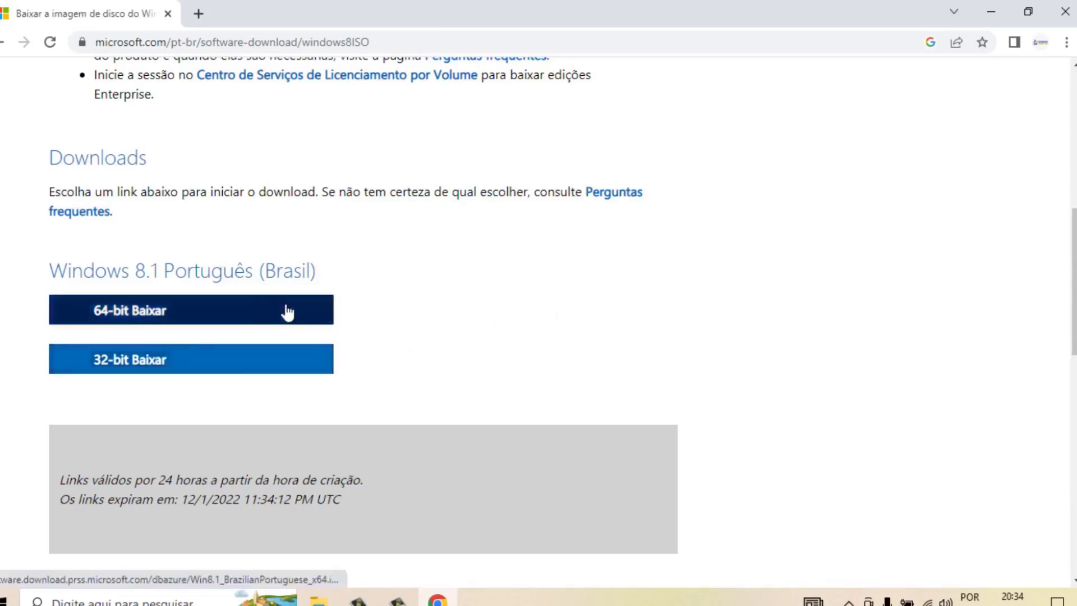
{"action": "left_click", "coordinate": [191, 314]}
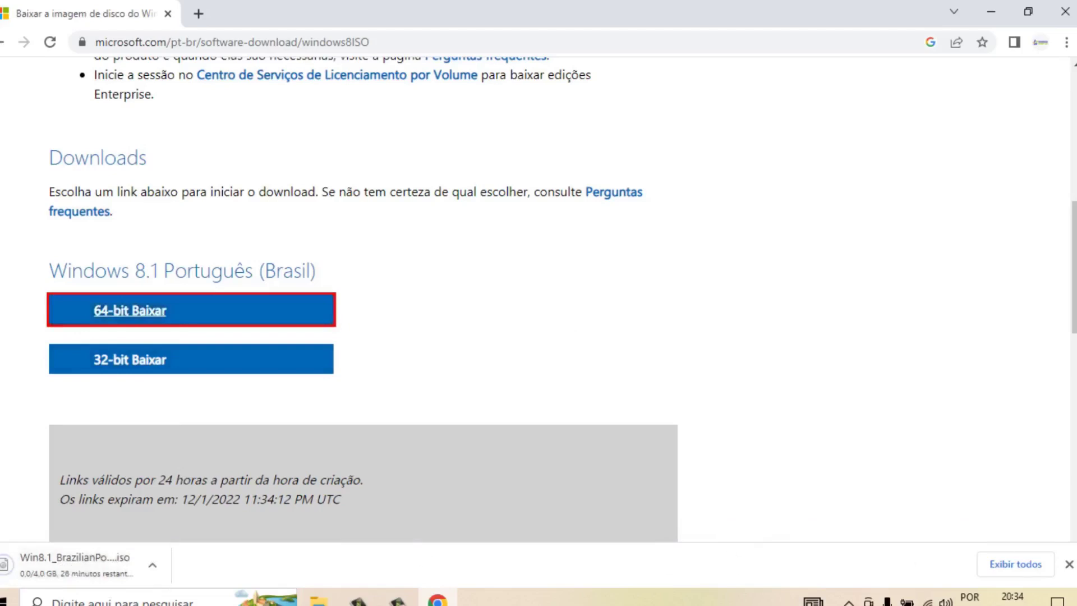
Show all downloads and remove the deleted National Geographic image and rufus-3.21.exe entries from the list.
{"action": "left_click", "coordinate": [1011, 563]}
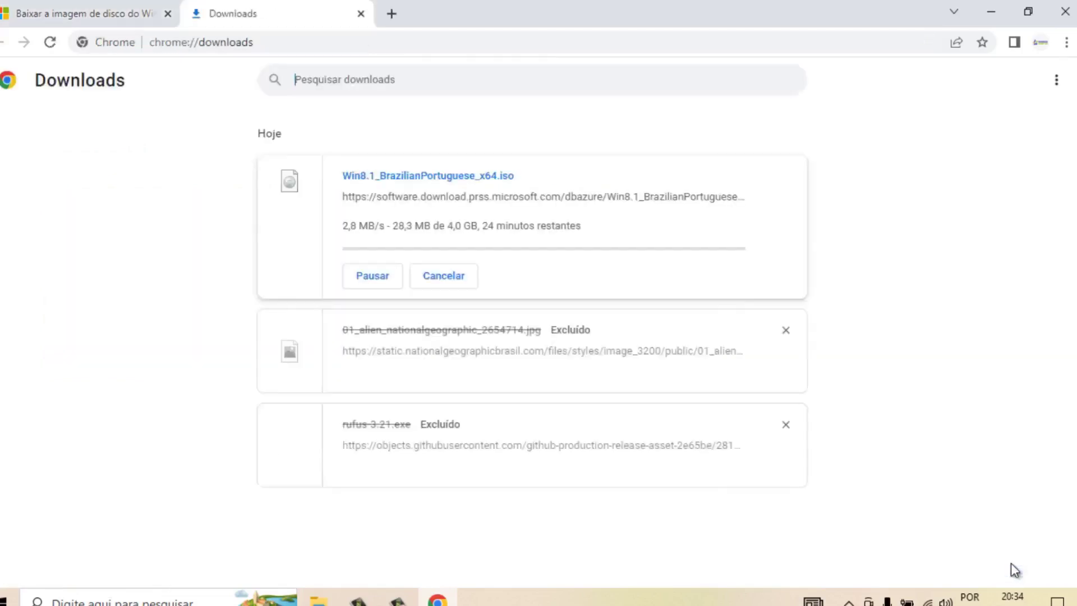
{"action": "left_click", "coordinate": [785, 331]}
{"action": "left_click", "coordinate": [786, 336]}
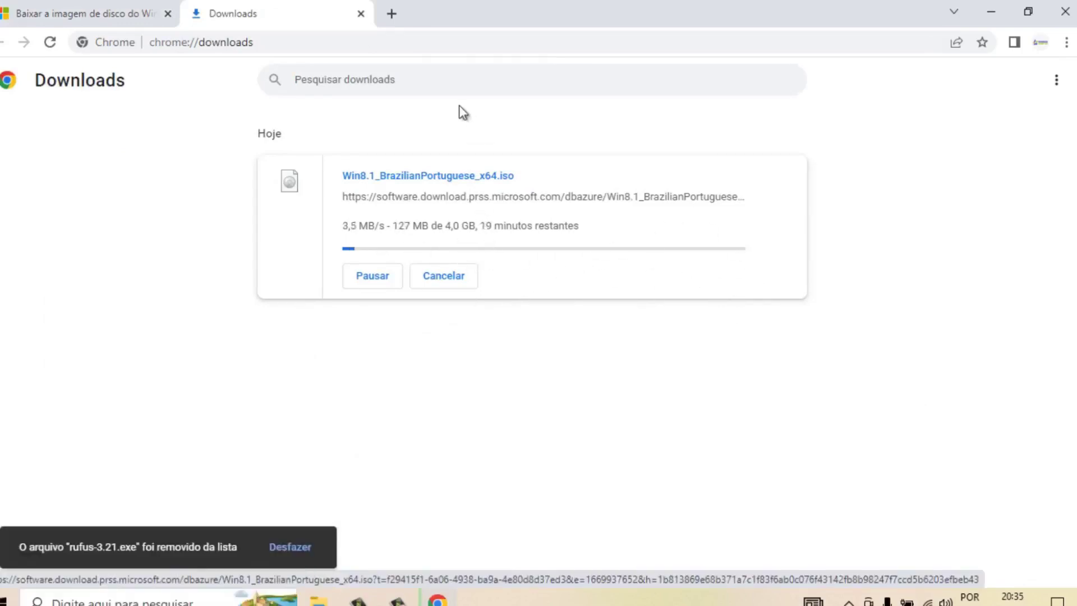
Search Google for "rufus" in a new tab, open the official Rufus website and collapse its ad banner.
{"action": "left_click", "coordinate": [393, 15]}
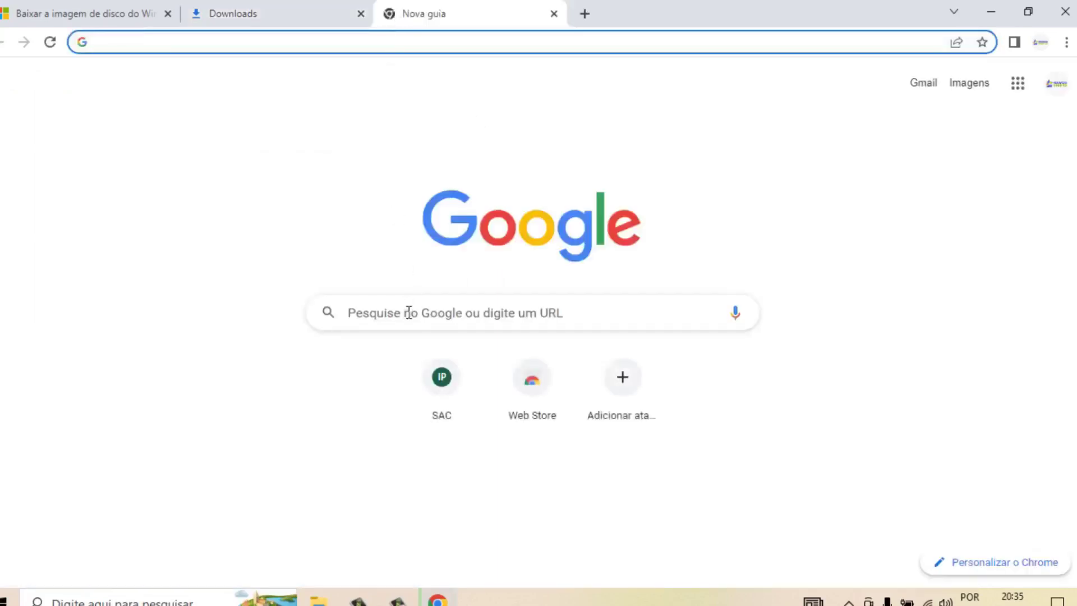
{"action": "left_click", "coordinate": [409, 313]}
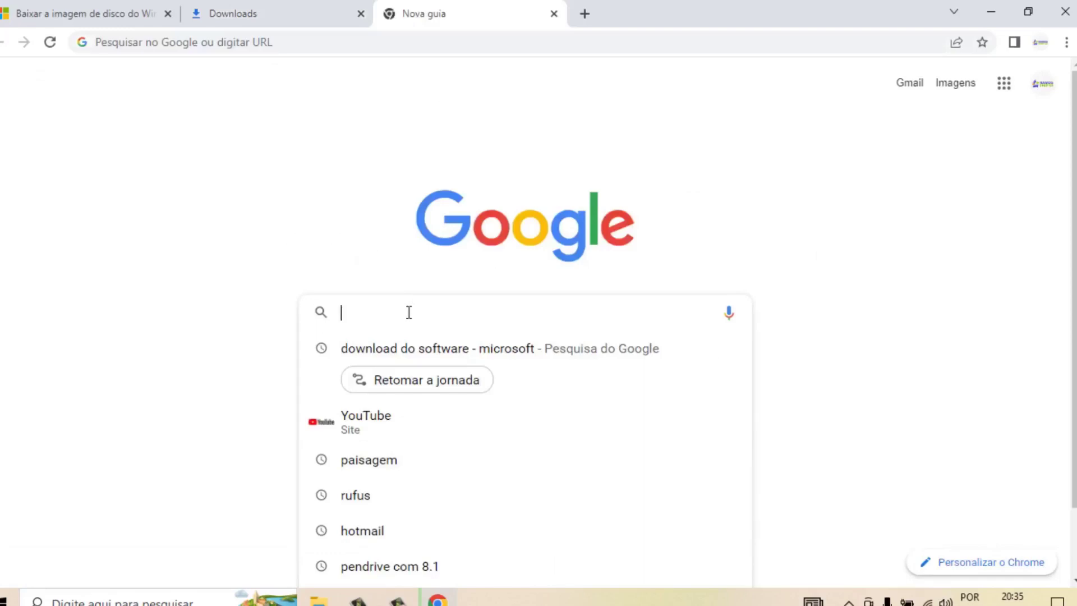
{"action": "type", "text": "rufus"}
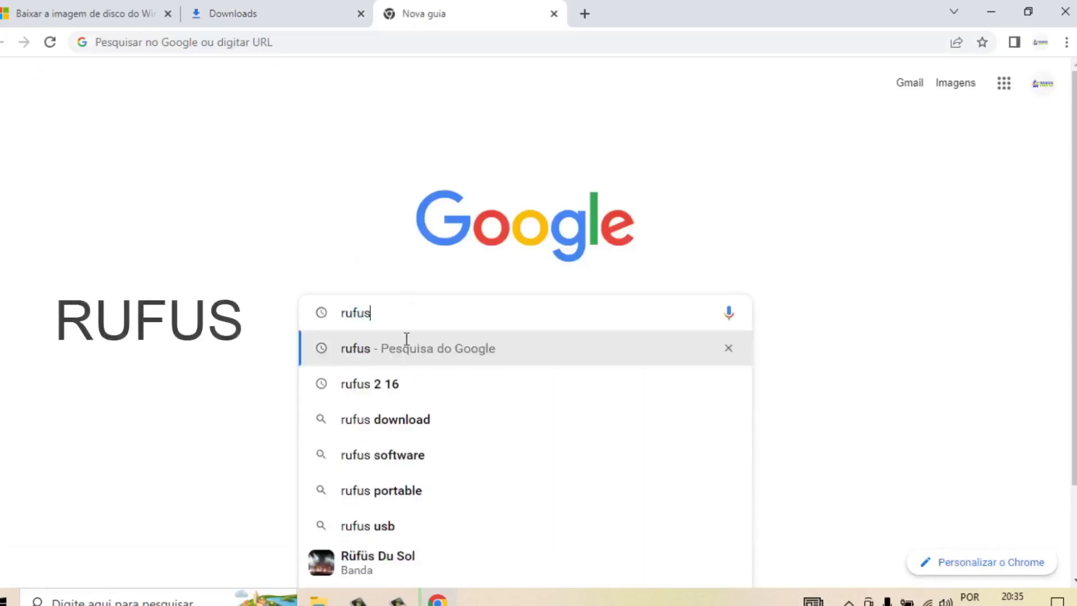
{"action": "left_click", "coordinate": [360, 347]}
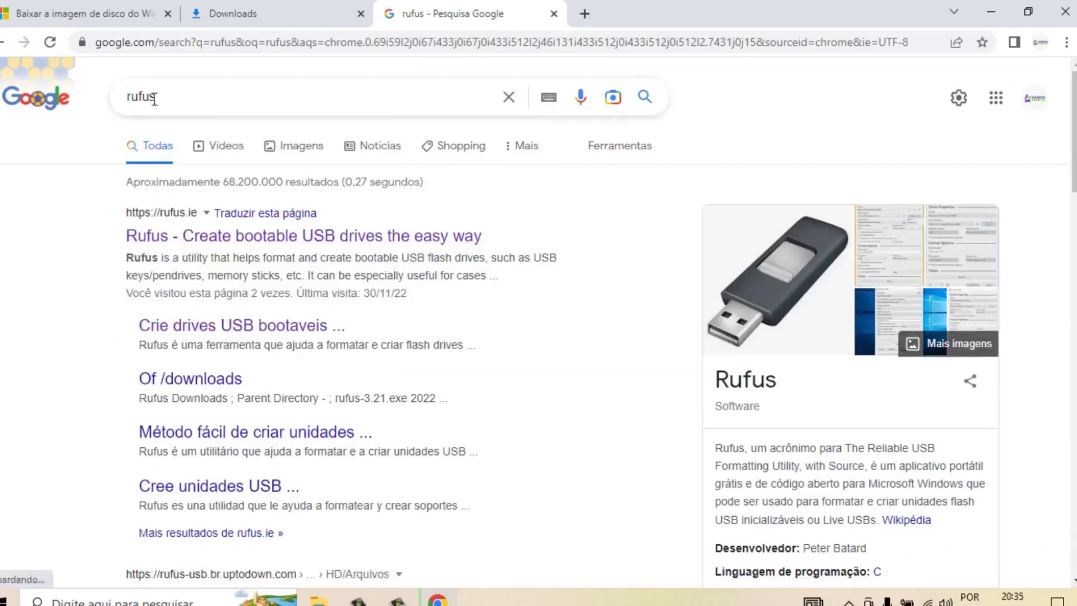
{"action": "left_click_drag", "start_coordinate": [160, 96], "coordinate": [110, 102]}
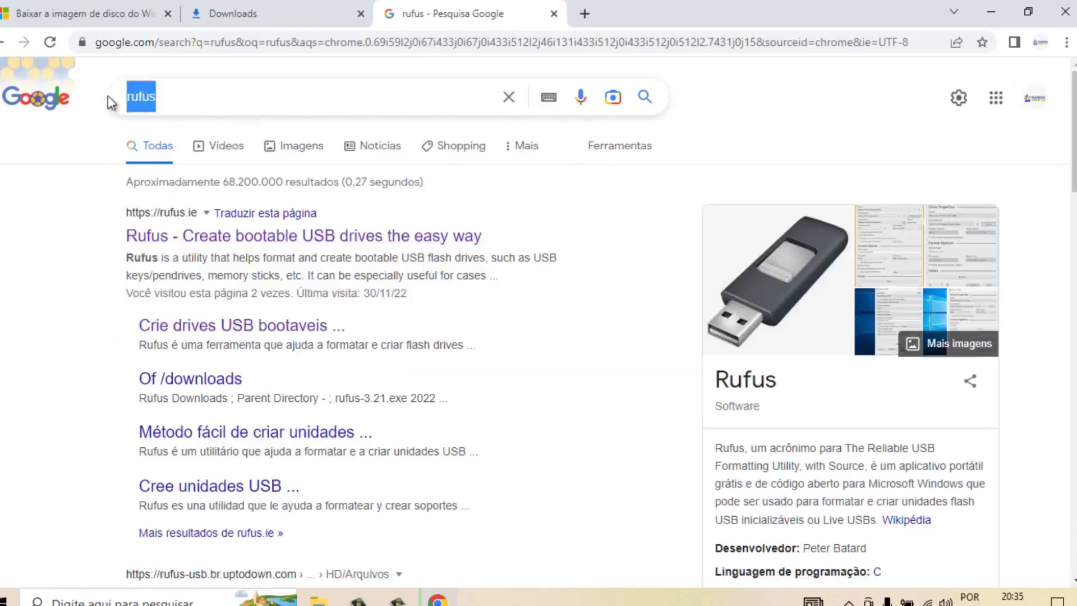
{"action": "left_click", "coordinate": [53, 272]}
{"action": "left_click", "coordinate": [193, 236]}
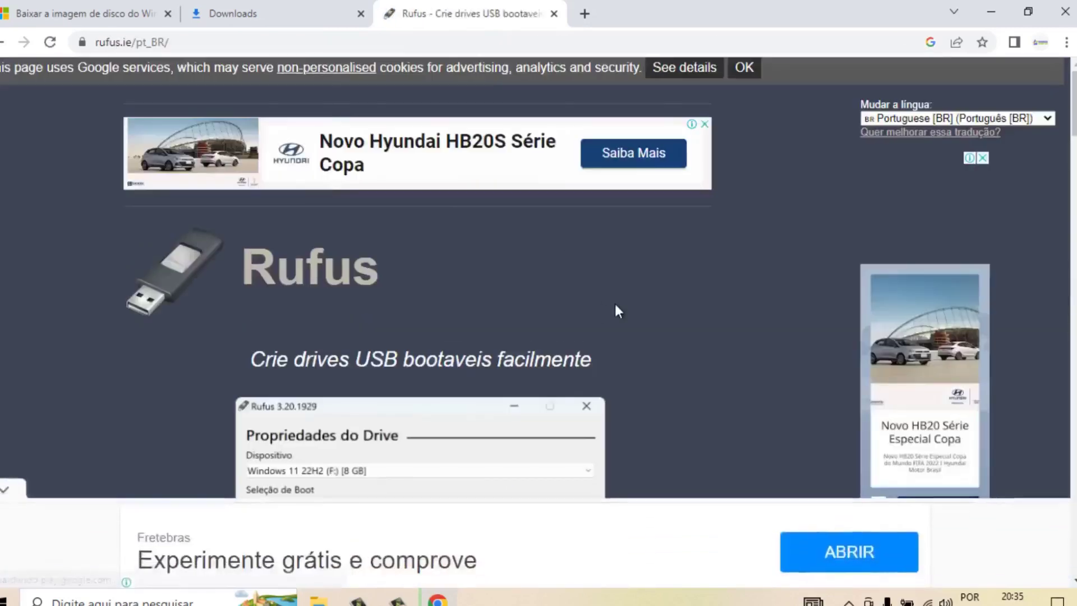
{"action": "left_click", "coordinate": [5, 478]}
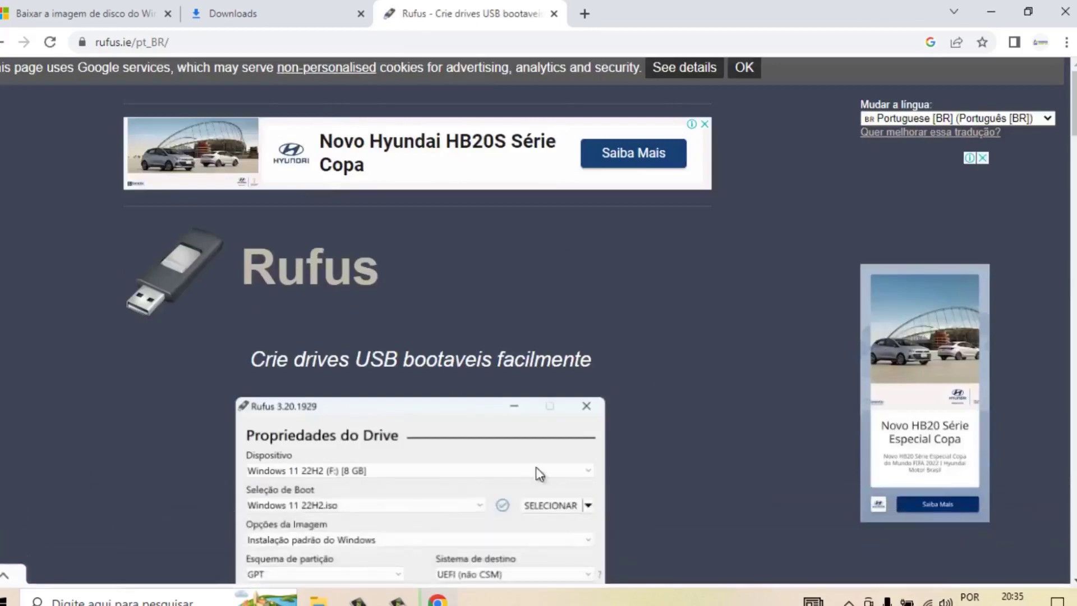
Download Rufus 3.21 from the Download section of the Rufus page.
{"action": "scroll", "coordinate": [501, 433], "scroll_direction": "down", "scroll_amount": 3}
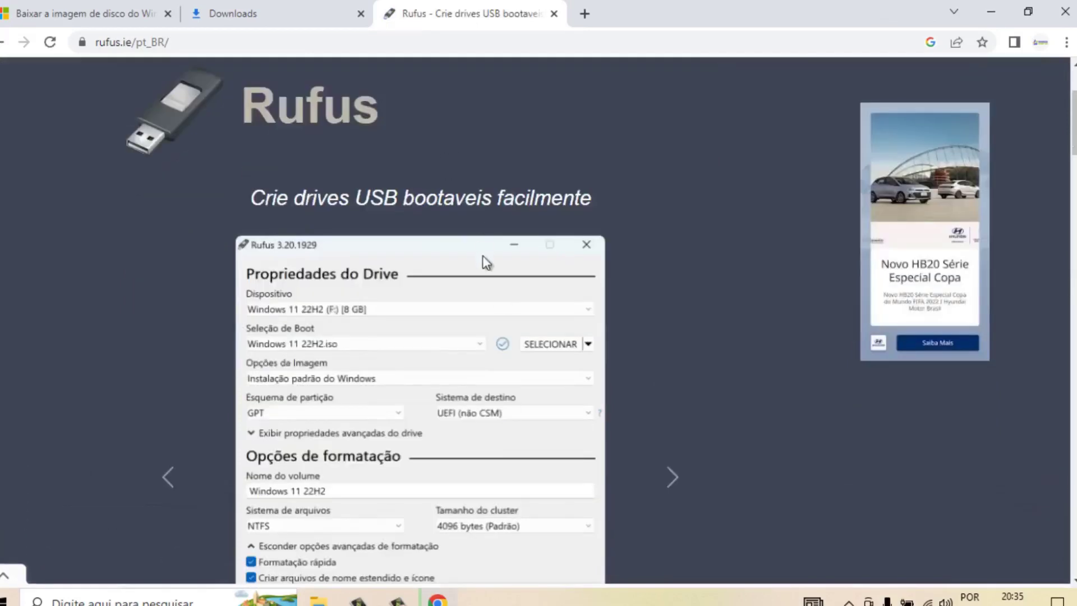
{"action": "scroll", "coordinate": [483, 257], "scroll_direction": "down", "scroll_amount": 3}
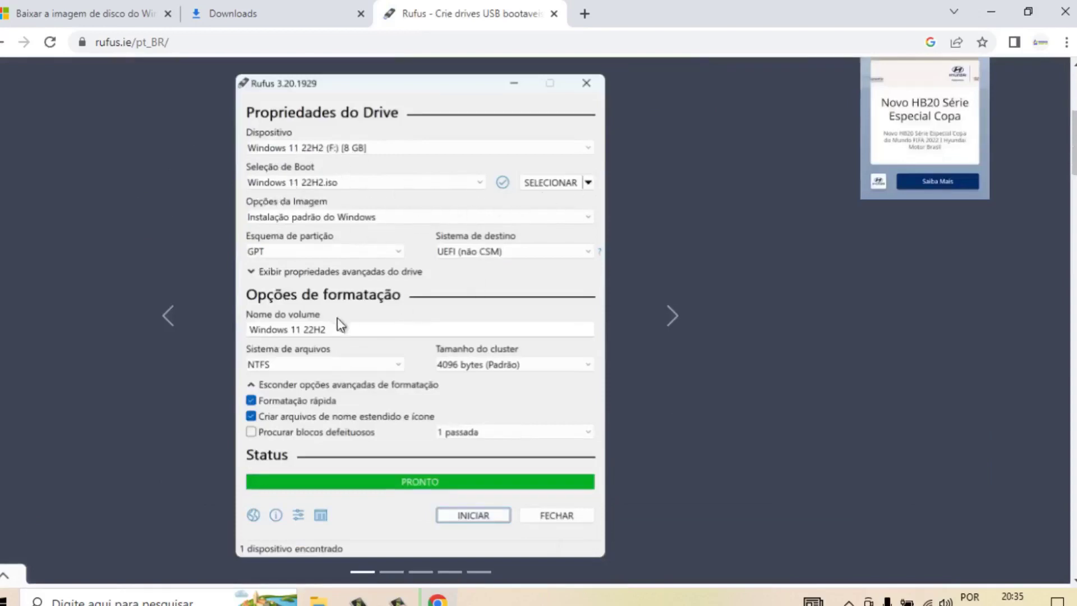
{"action": "scroll", "coordinate": [476, 348], "scroll_direction": "down", "scroll_amount": 9}
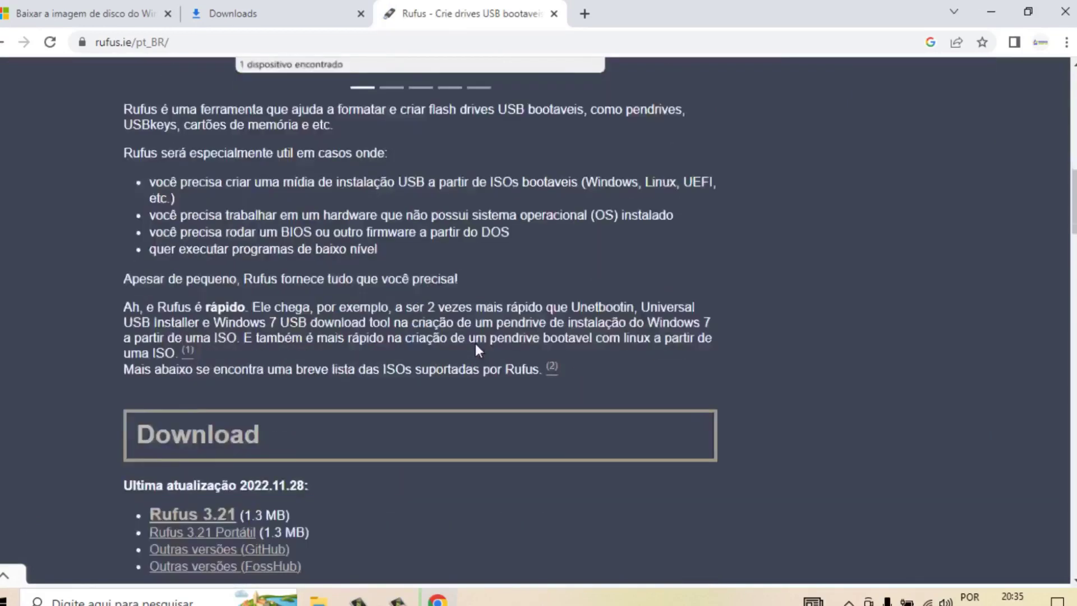
{"action": "scroll", "coordinate": [476, 350], "scroll_direction": "down", "scroll_amount": 4}
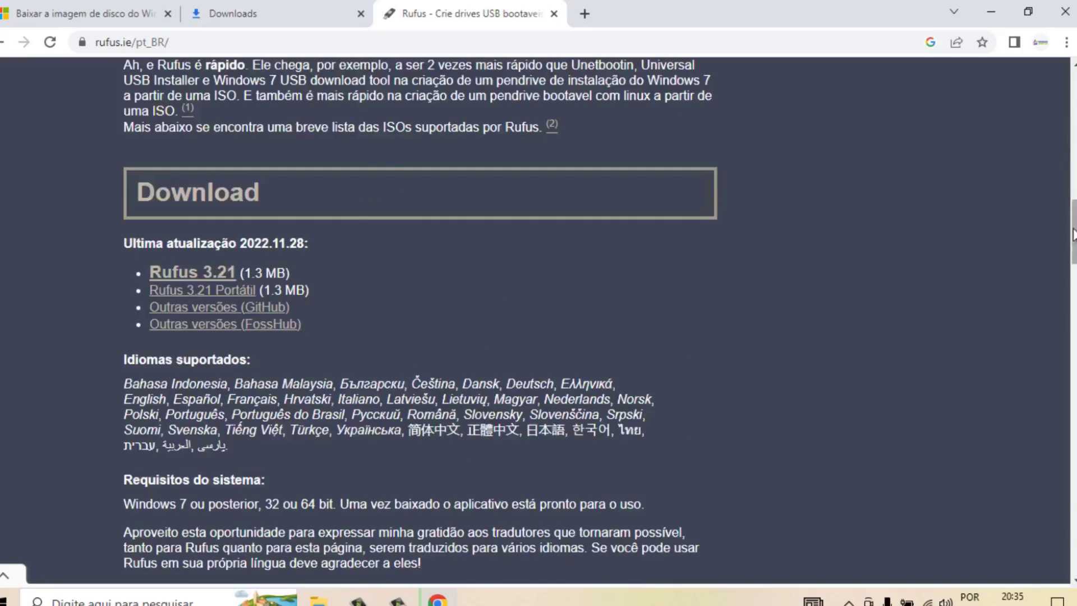
{"action": "scroll", "coordinate": [391, 278], "scroll_direction": "up", "scroll_amount": 4}
{"action": "scroll", "coordinate": [391, 278], "scroll_direction": "down", "scroll_amount": 4}
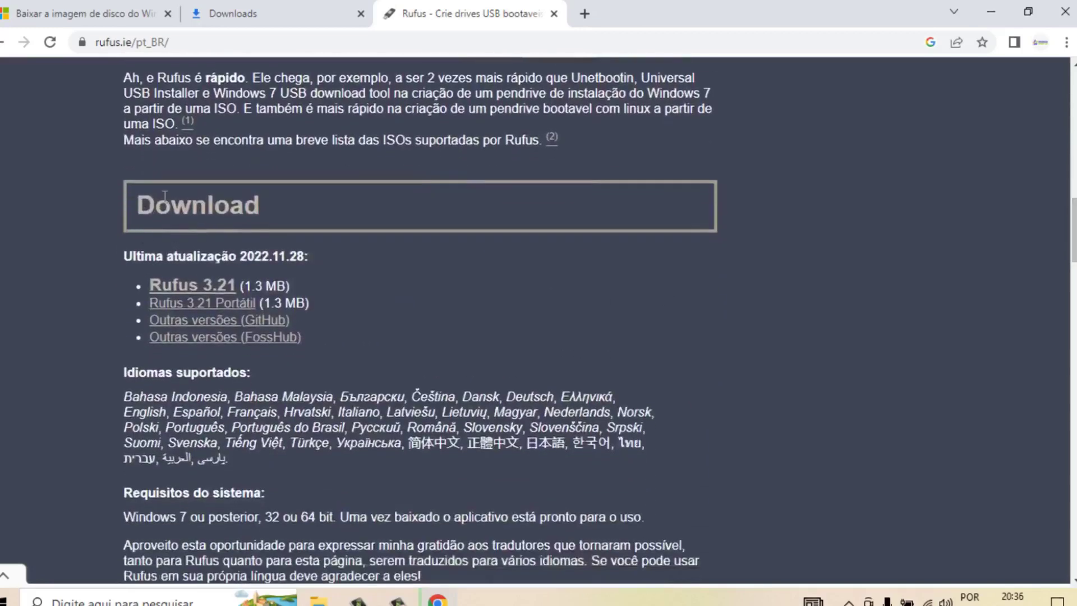
{"action": "left_click", "coordinate": [203, 289]}
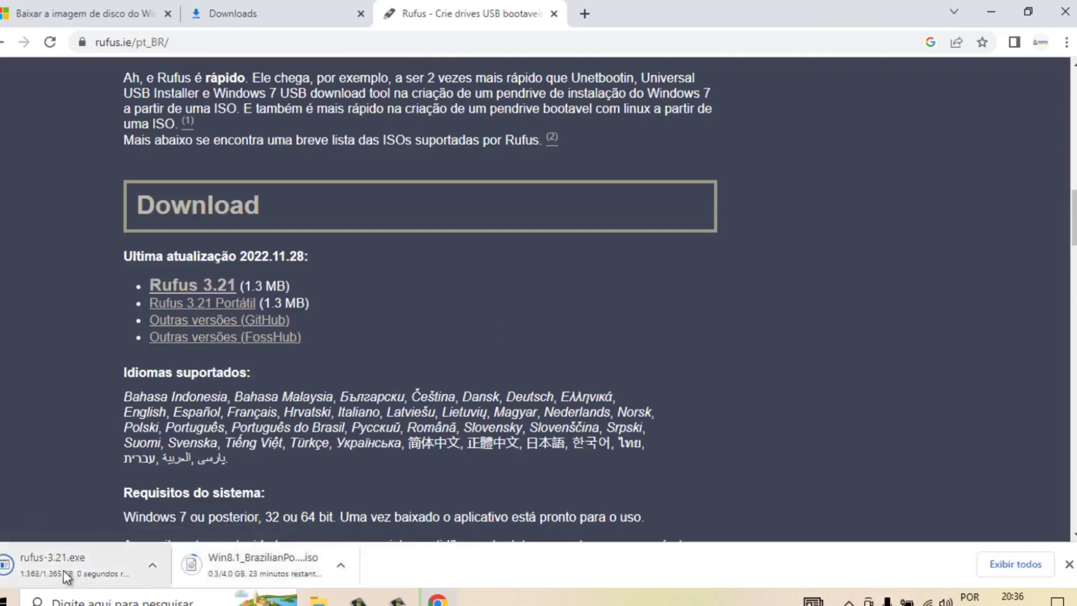
Show all browser downloads, close the Rufus website and minimize the browser.
{"action": "left_click", "coordinate": [1015, 564]}
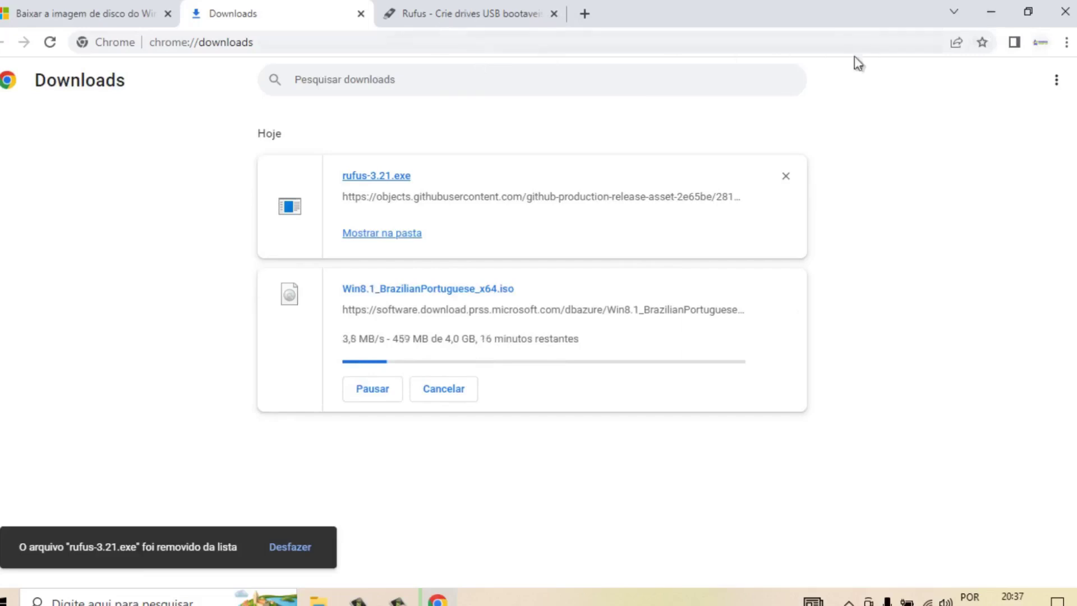
{"action": "left_click", "coordinate": [507, 13]}
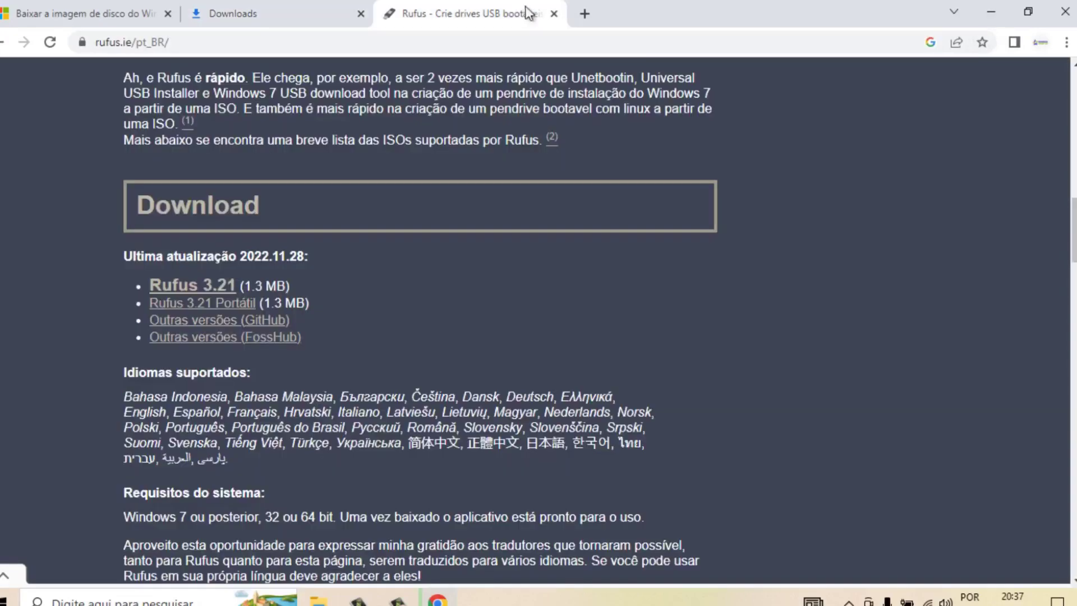
{"action": "left_click", "coordinate": [555, 13]}
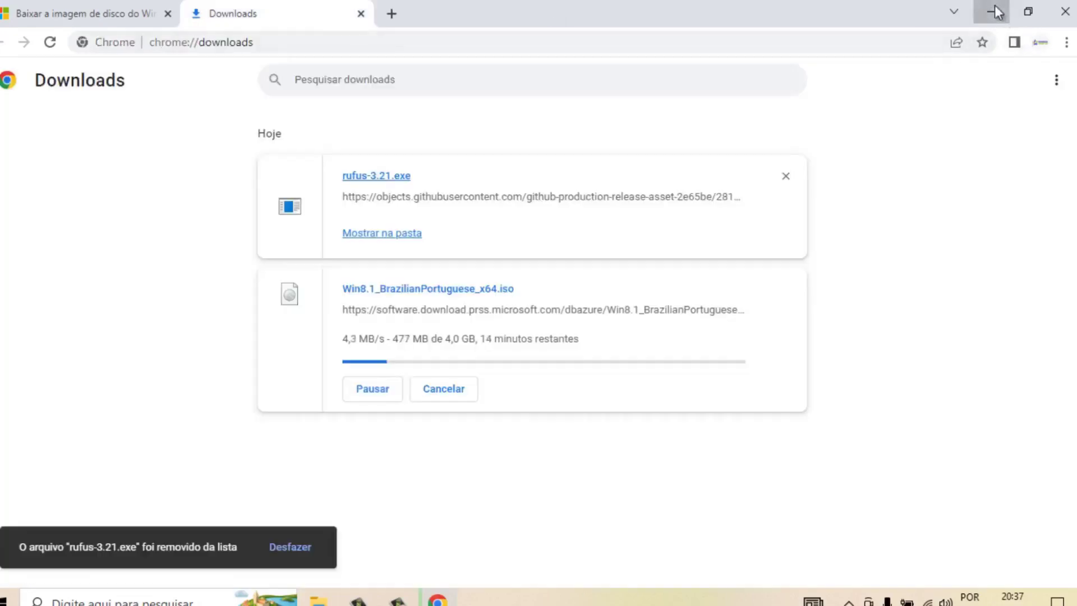
{"action": "left_click", "coordinate": [995, 11]}
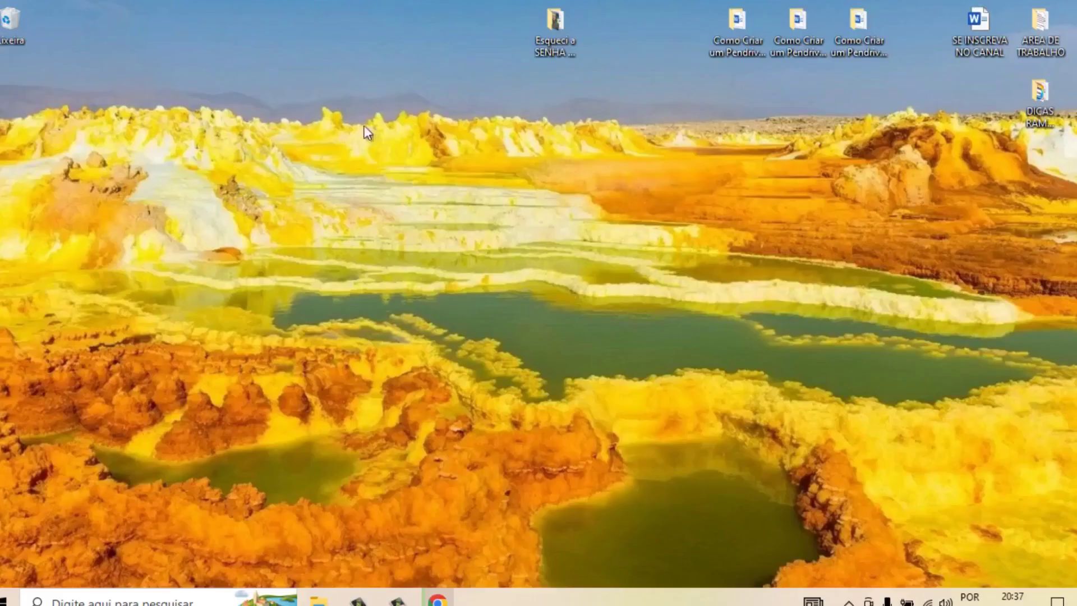
Run rufus-3.21 from the Downloads folder in File Explorer, then minimize the folder window and reposition Rufus.
{"action": "left_click", "coordinate": [319, 600]}
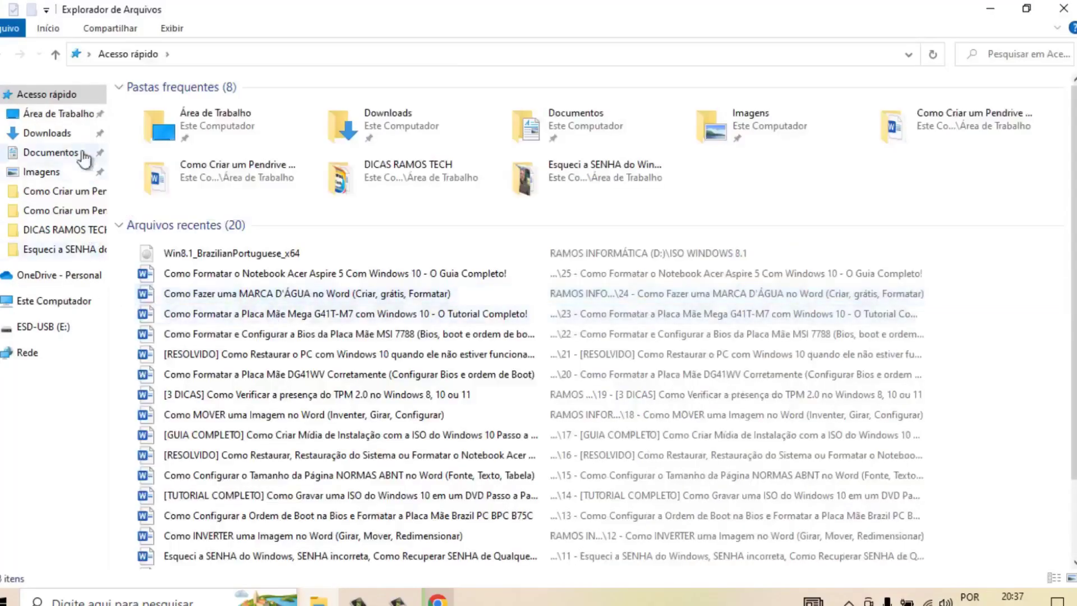
{"action": "left_click", "coordinate": [69, 140]}
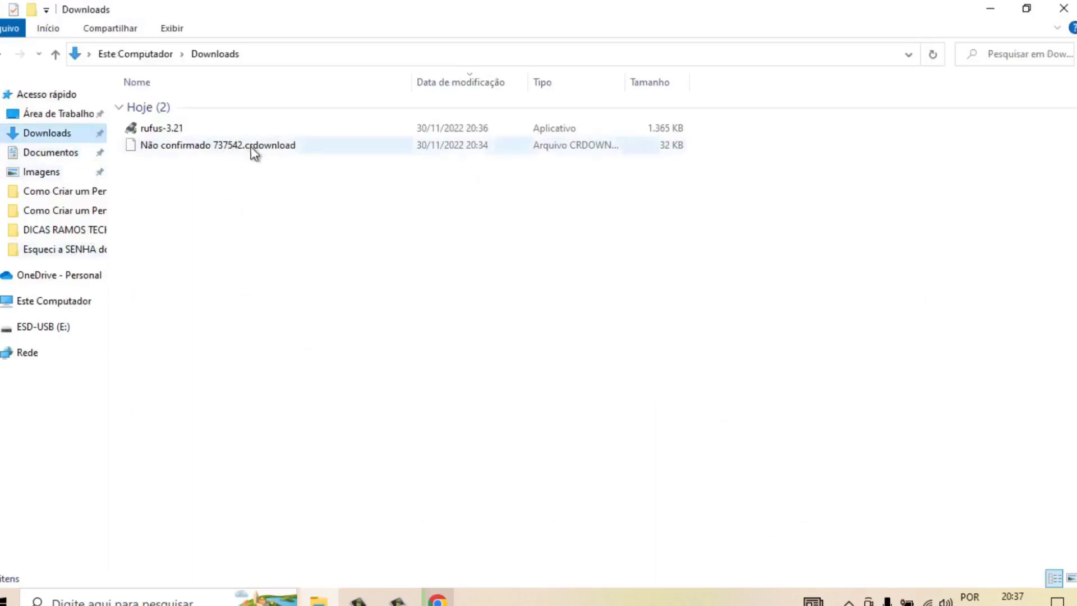
{"action": "left_click", "coordinate": [308, 150]}
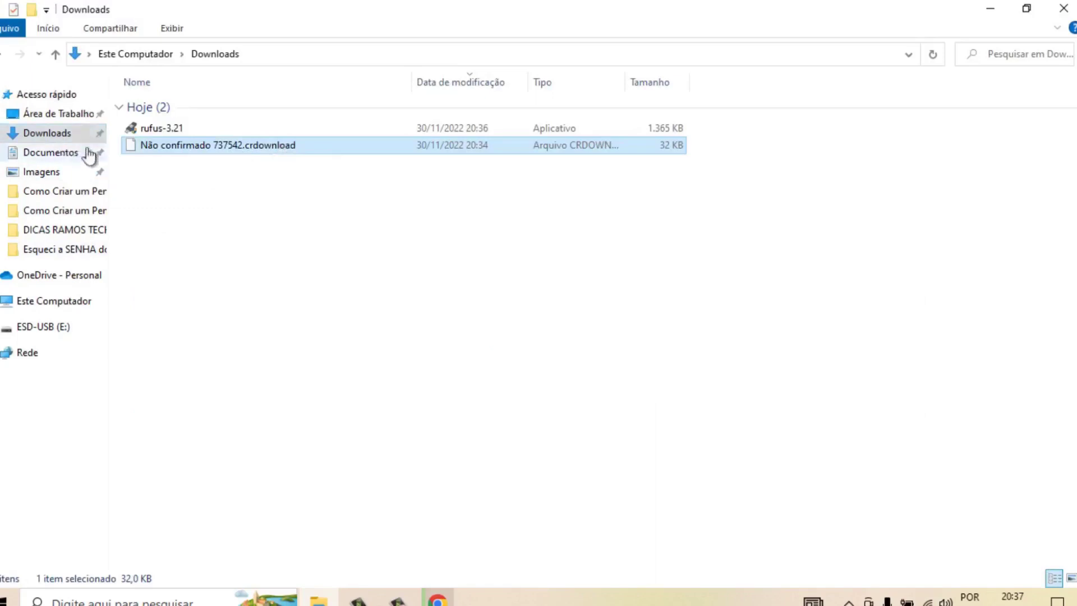
{"action": "left_click", "coordinate": [170, 130]}
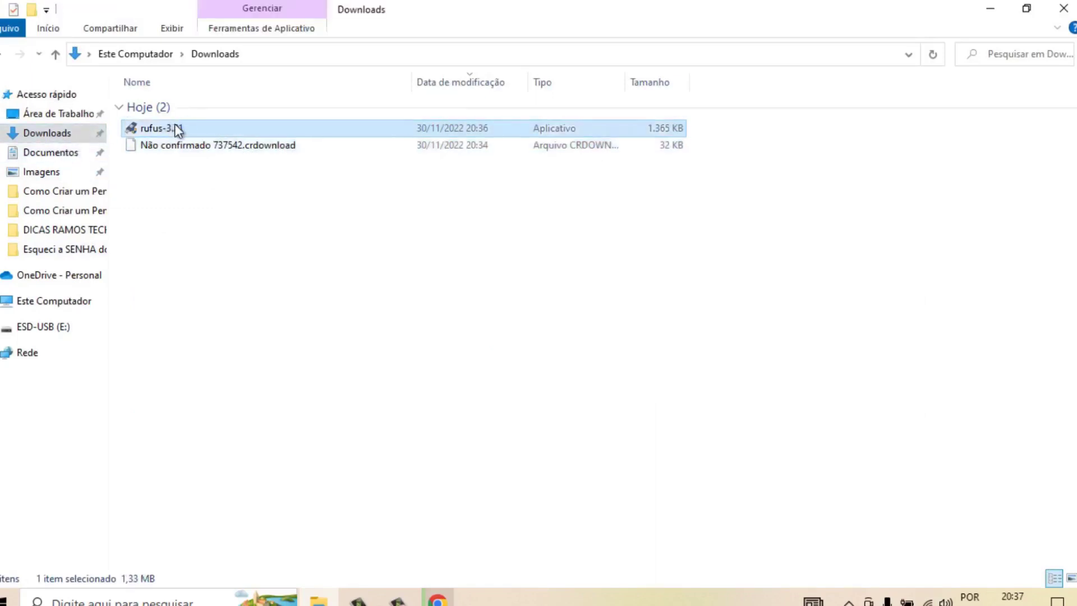
{"action": "double_click", "coordinate": [177, 131]}
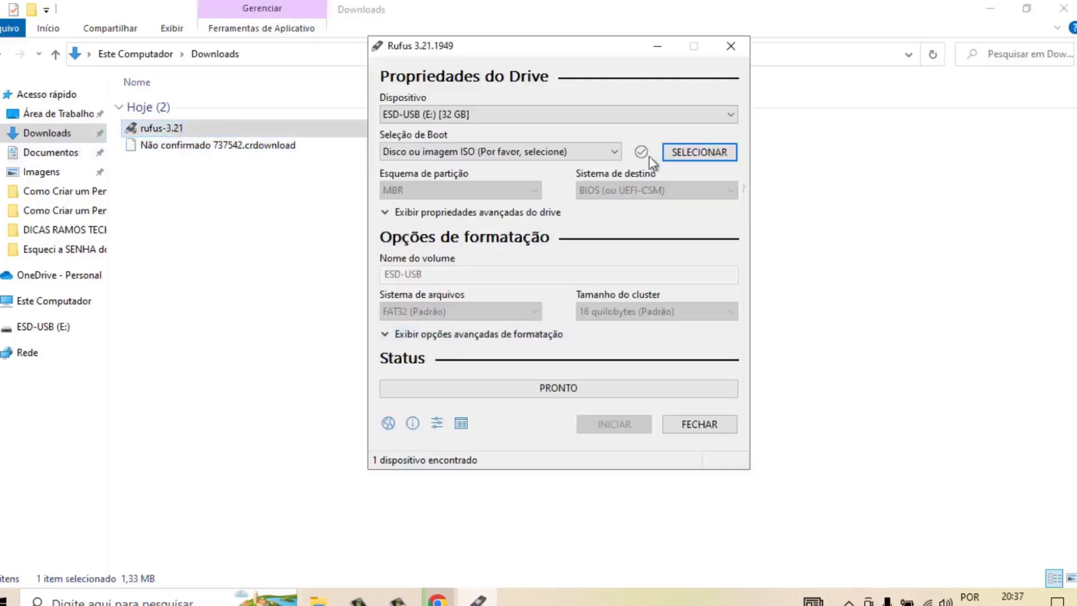
{"action": "left_click", "coordinate": [991, 8]}
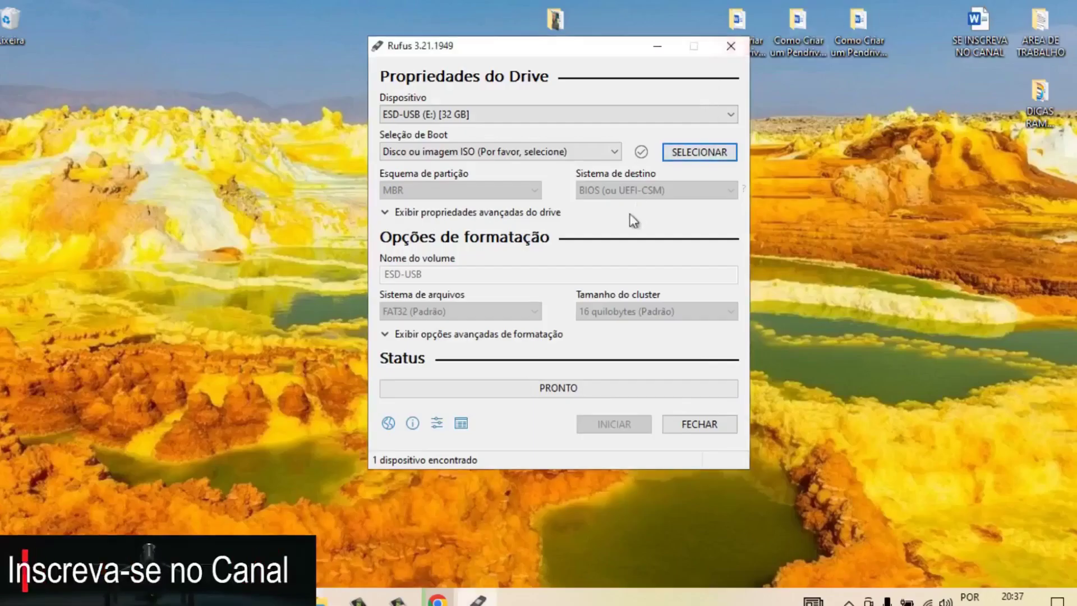
{"action": "left_click_drag", "start_coordinate": [580, 47], "coordinate": [535, 76]}
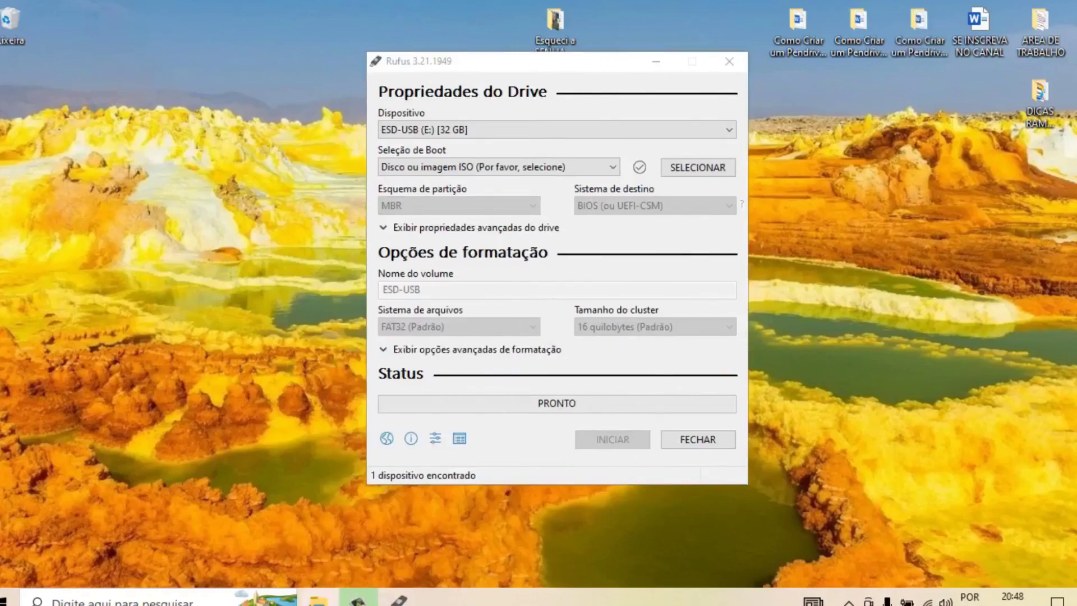
Locate the Win8.1_BrazilianPortuguese_x64 image in the ISO WINDOWS 8.1 folder on drive D: and close File Explorer.
{"action": "key", "text": "super+e"}
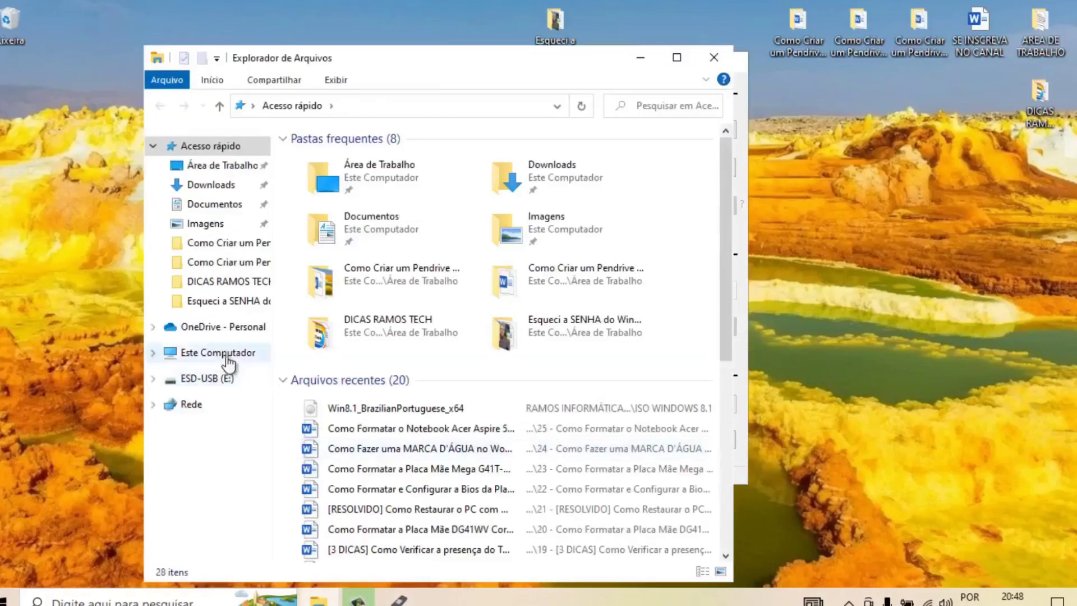
{"action": "left_click", "coordinate": [225, 354]}
{"action": "double_click", "coordinate": [580, 372]}
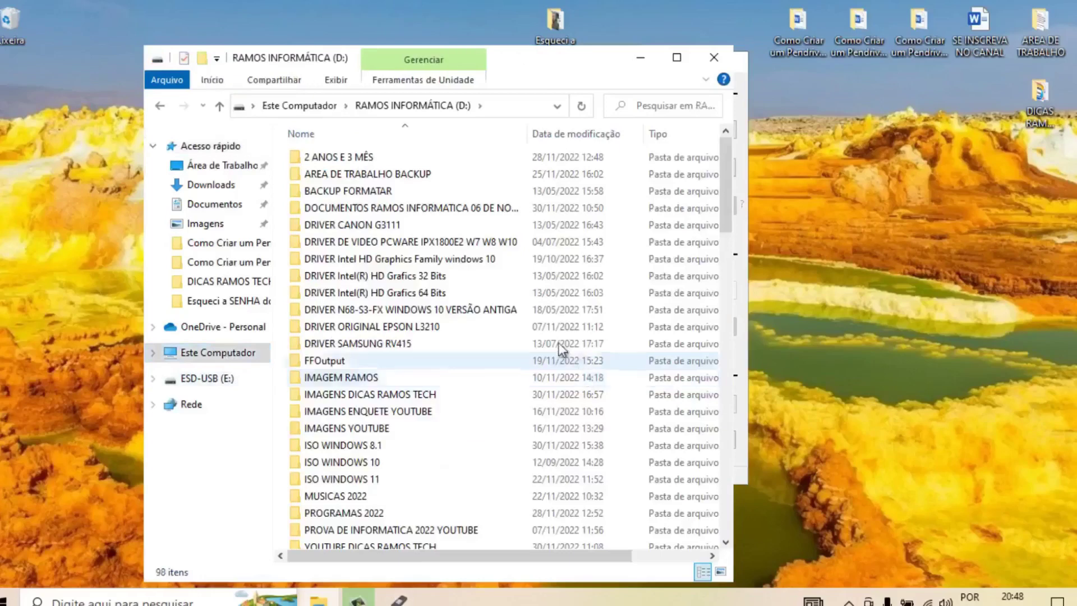
{"action": "double_click", "coordinate": [378, 446]}
{"action": "left_click", "coordinate": [353, 162]}
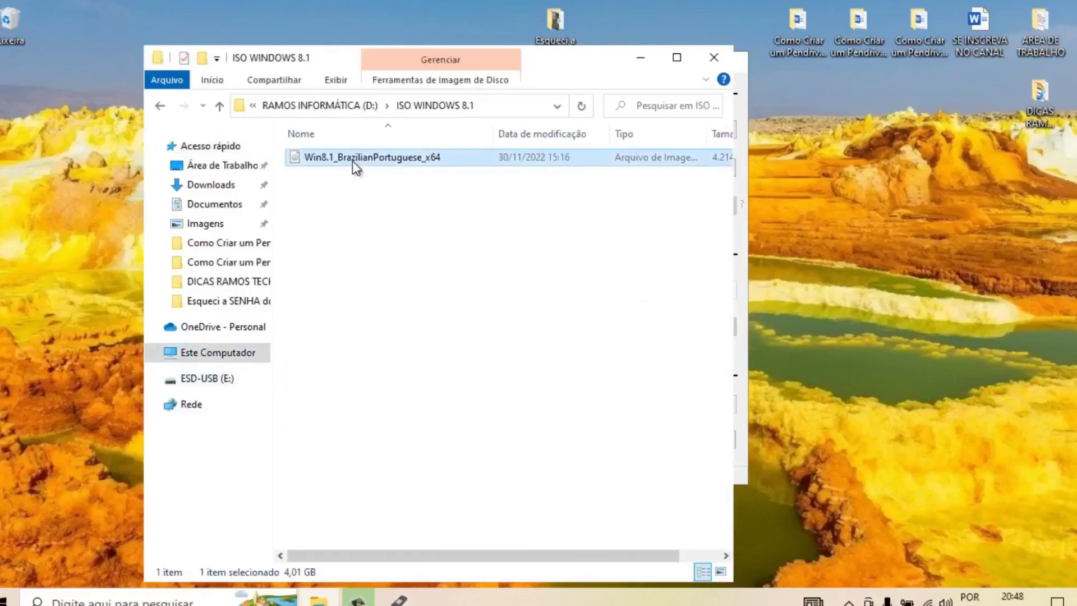
{"action": "left_click", "coordinate": [160, 105]}
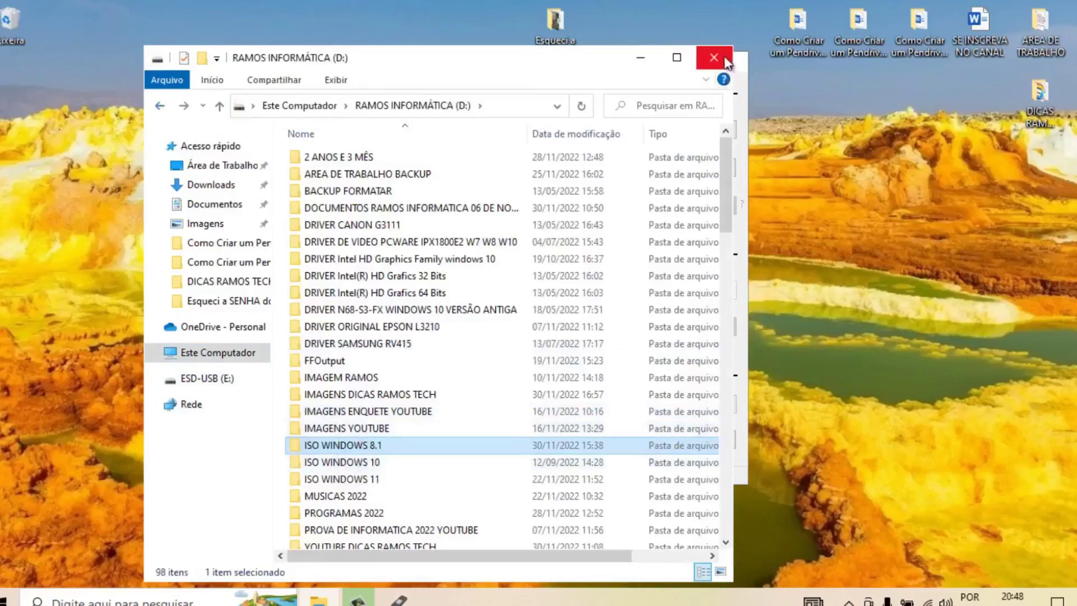
{"action": "left_click", "coordinate": [727, 60]}
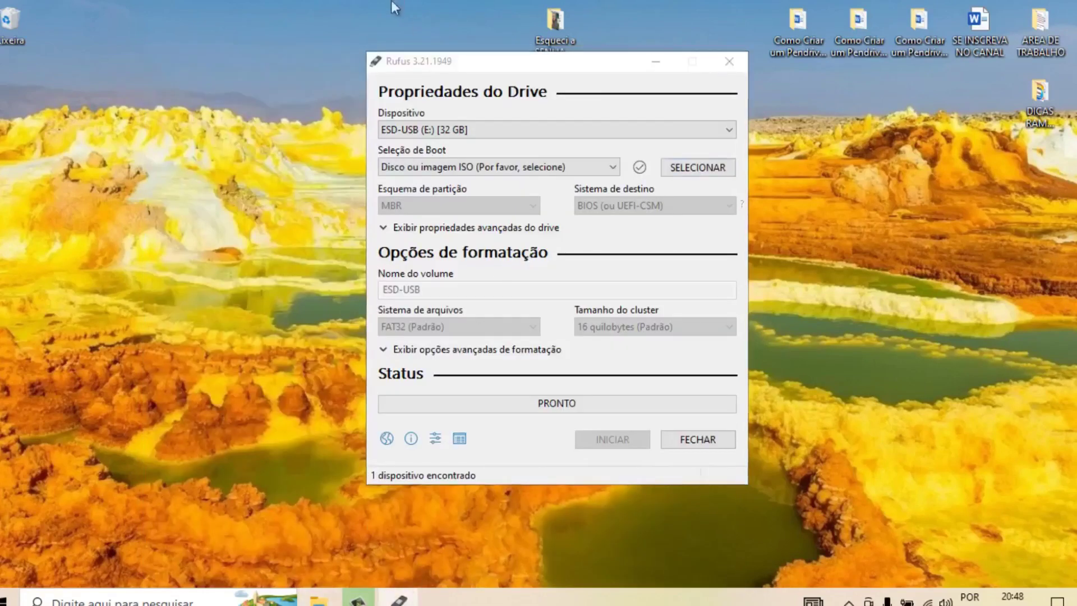
Check the contents of the Downloads folder in File Explorer and close the window.
{"action": "key", "text": "super+e"}
{"action": "left_click", "coordinate": [241, 184]}
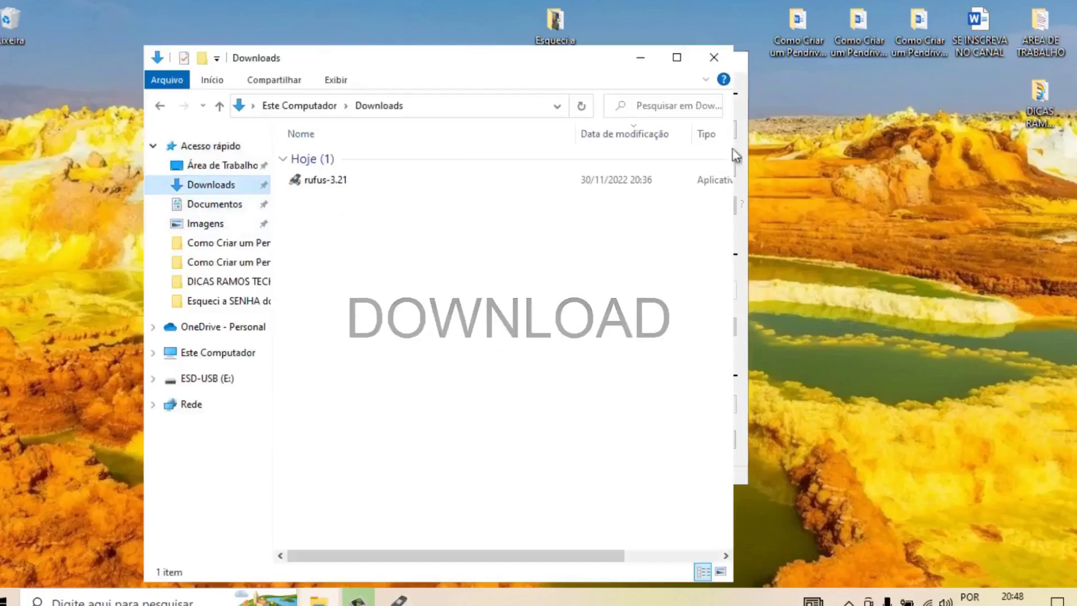
{"action": "left_click", "coordinate": [714, 58]}
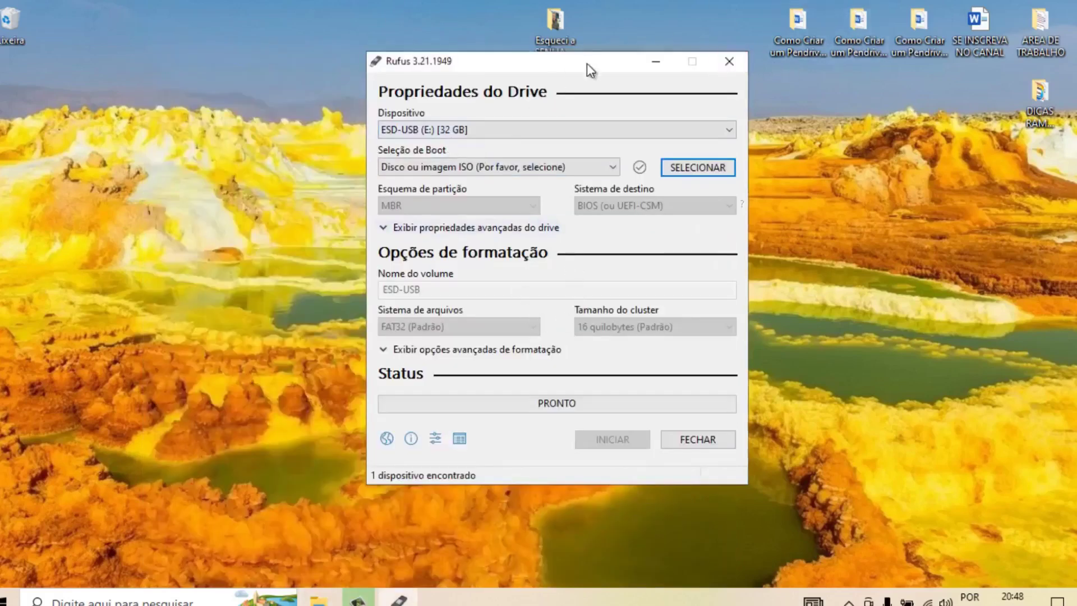
Load the Win8.1_BrazilianPortuguese_x64 image from the ISO WINDOWS 8.1 folder on drive D: as the boot selection.
{"action": "left_click_drag", "start_coordinate": [587, 63], "coordinate": [583, 80]}
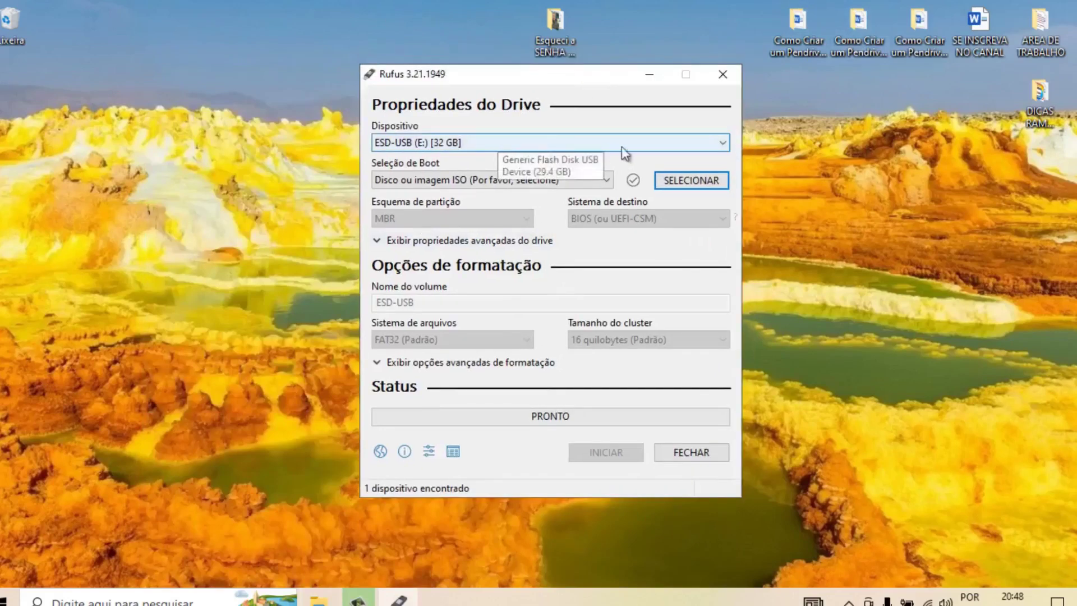
{"action": "left_click", "coordinate": [678, 178]}
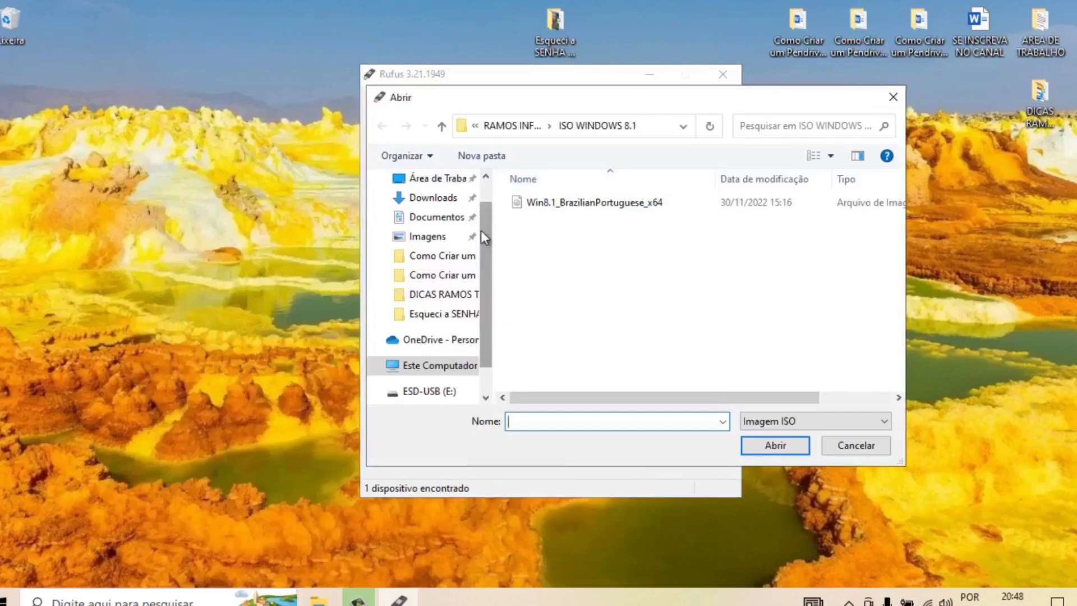
{"action": "scroll", "coordinate": [480, 230], "scroll_direction": "down", "scroll_amount": 1}
{"action": "left_click", "coordinate": [456, 333]}
{"action": "scroll", "coordinate": [505, 337], "scroll_direction": "down", "scroll_amount": 3}
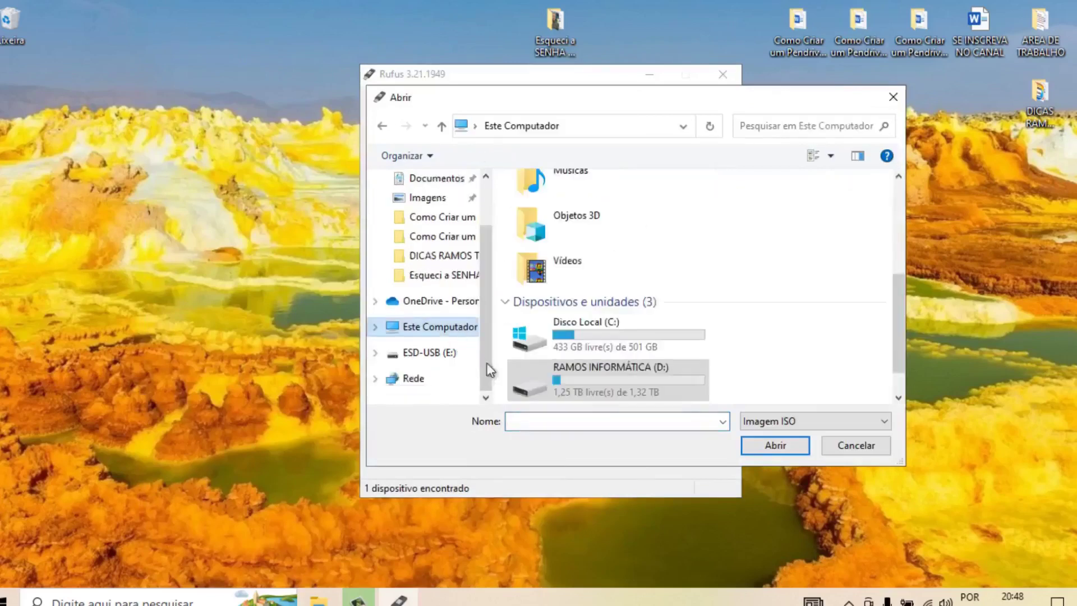
{"action": "left_click", "coordinate": [600, 348]}
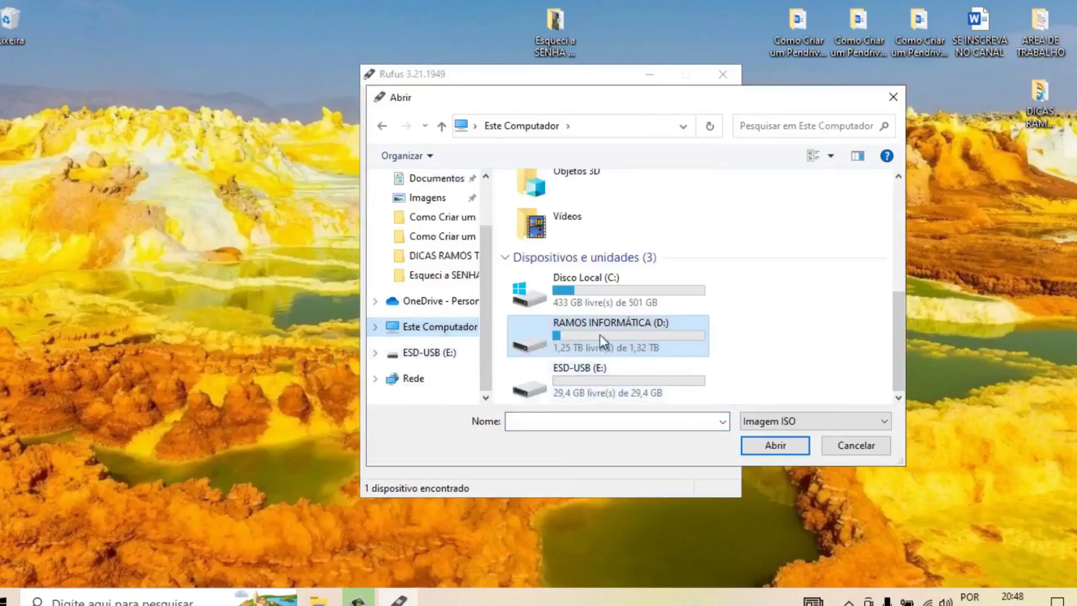
{"action": "double_click", "coordinate": [600, 334]}
{"action": "scroll", "coordinate": [615, 354], "scroll_direction": "down", "scroll_amount": 2}
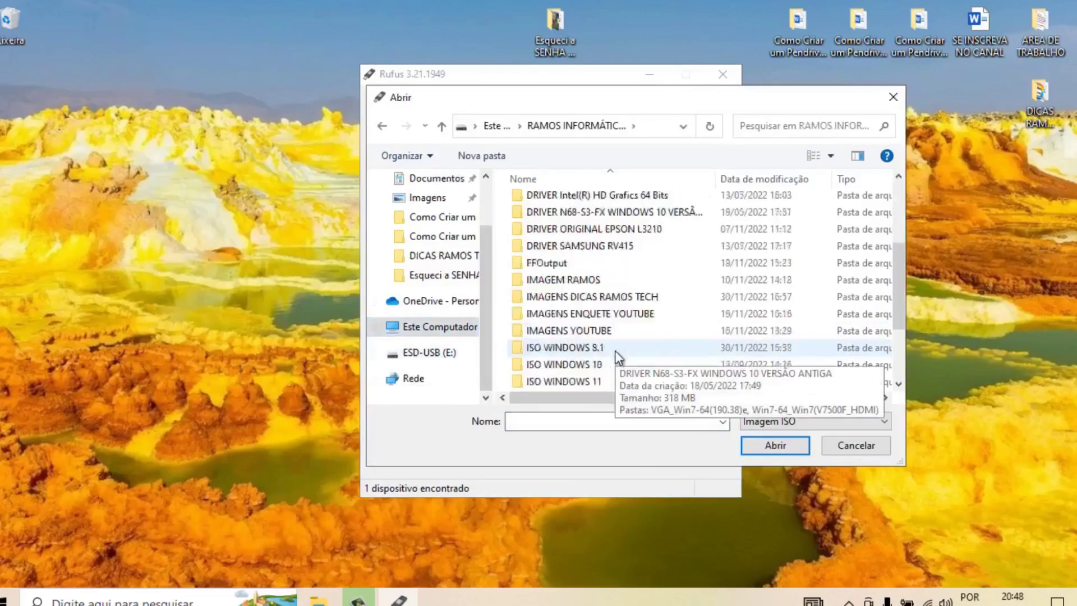
{"action": "scroll", "coordinate": [615, 350], "scroll_direction": "down", "scroll_amount": 2}
{"action": "double_click", "coordinate": [611, 250]}
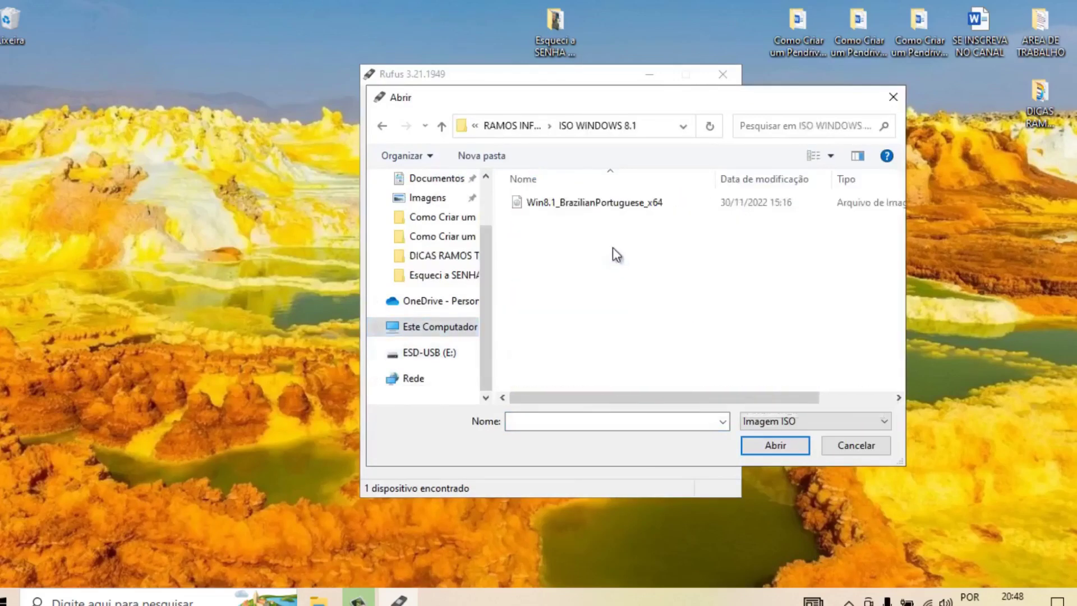
{"action": "left_click", "coordinate": [603, 207]}
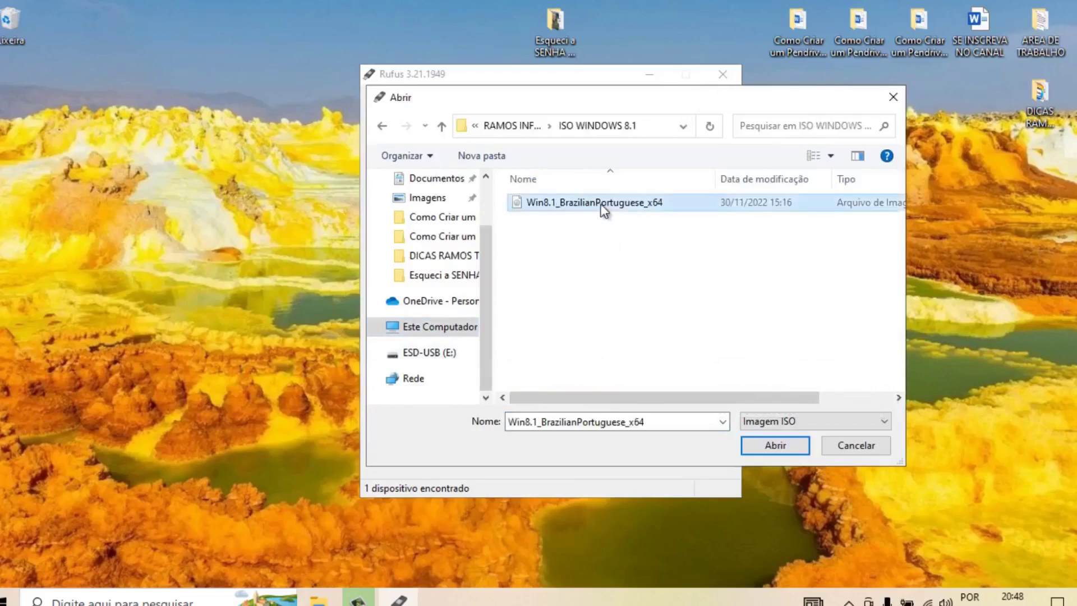
{"action": "left_click", "coordinate": [770, 448]}
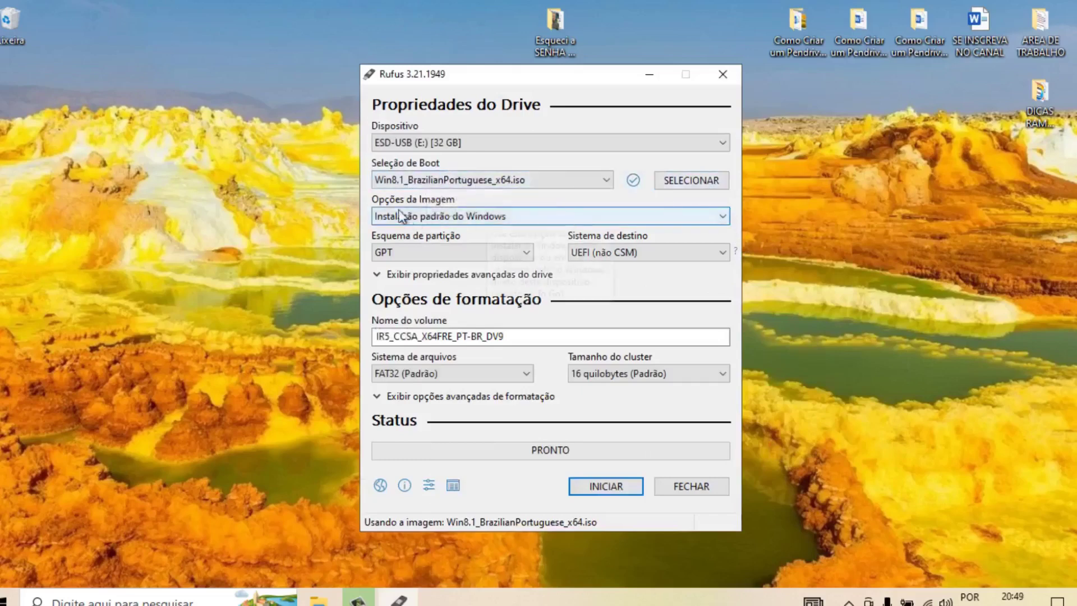
Keep the standard Windows installation image option, choose the GPT partition scheme and show the advanced format options.
{"action": "left_click", "coordinate": [724, 218]}
{"action": "left_click", "coordinate": [725, 216]}
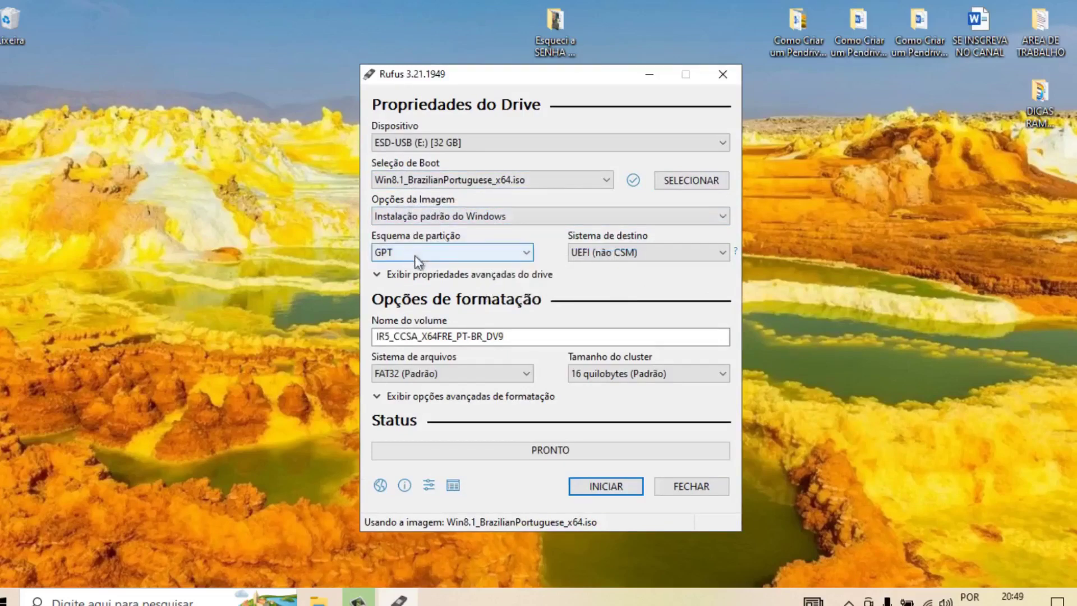
{"action": "left_click", "coordinate": [525, 252]}
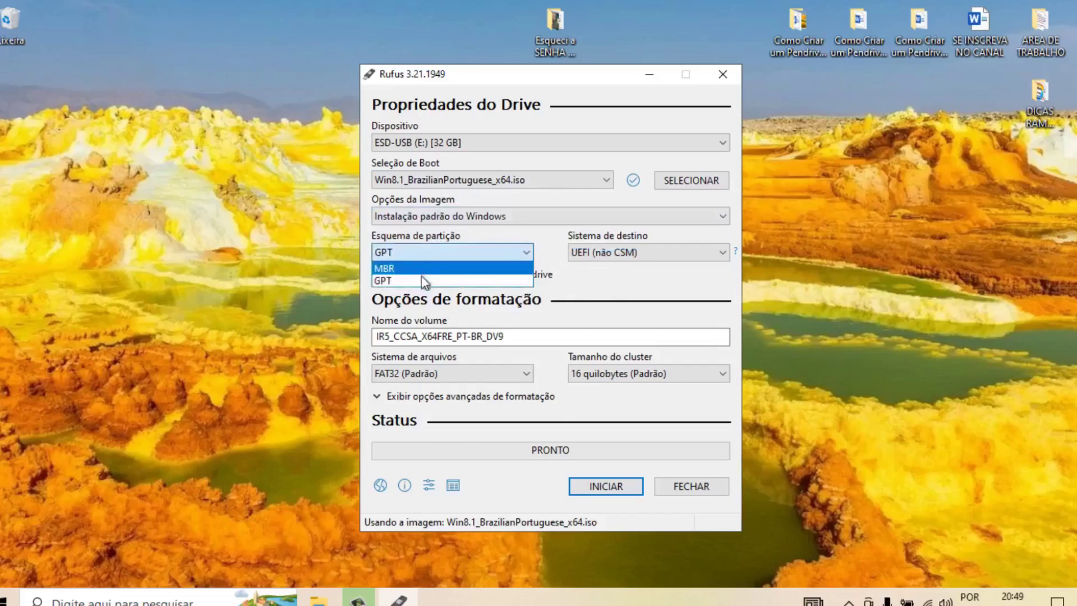
{"action": "left_click", "coordinate": [459, 282]}
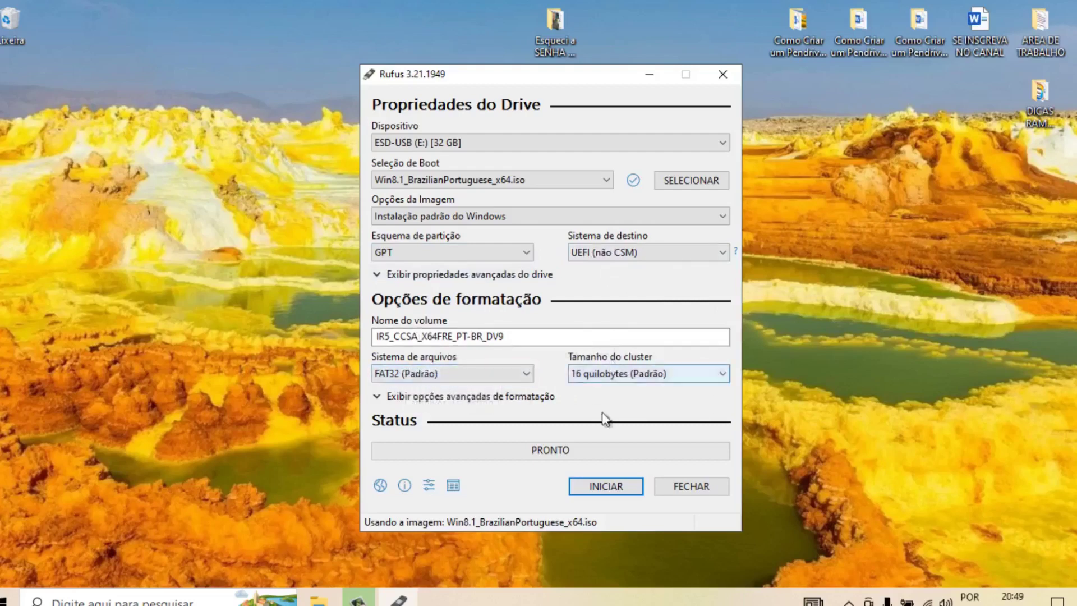
{"action": "left_click", "coordinate": [381, 400]}
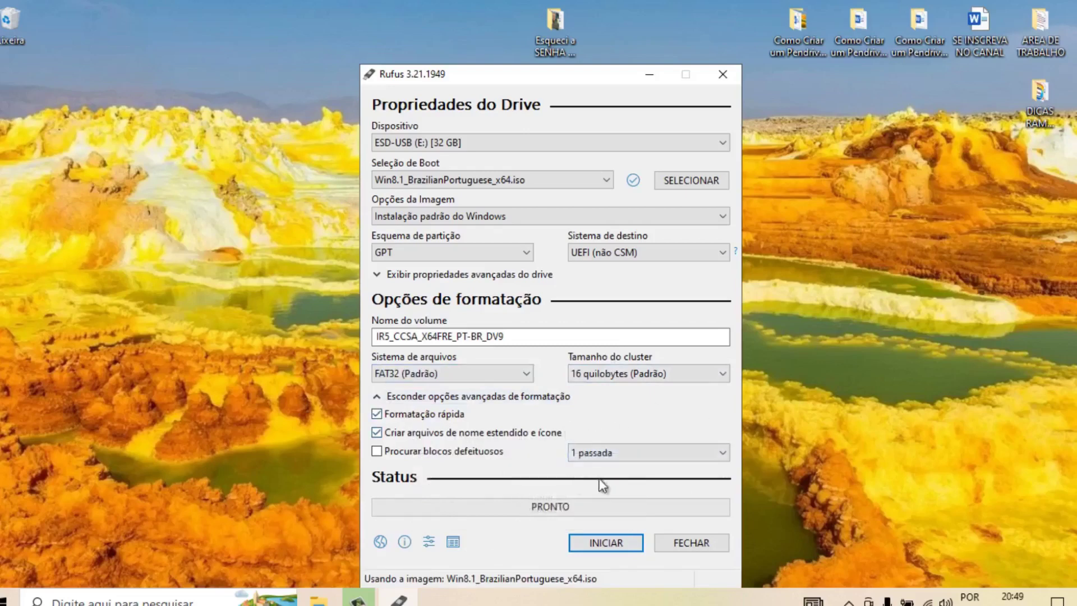
Start creating the bootable drive, accept erasing all data on ESD-USB (E:) and reposition the Rufus window.
{"action": "left_click", "coordinate": [606, 543]}
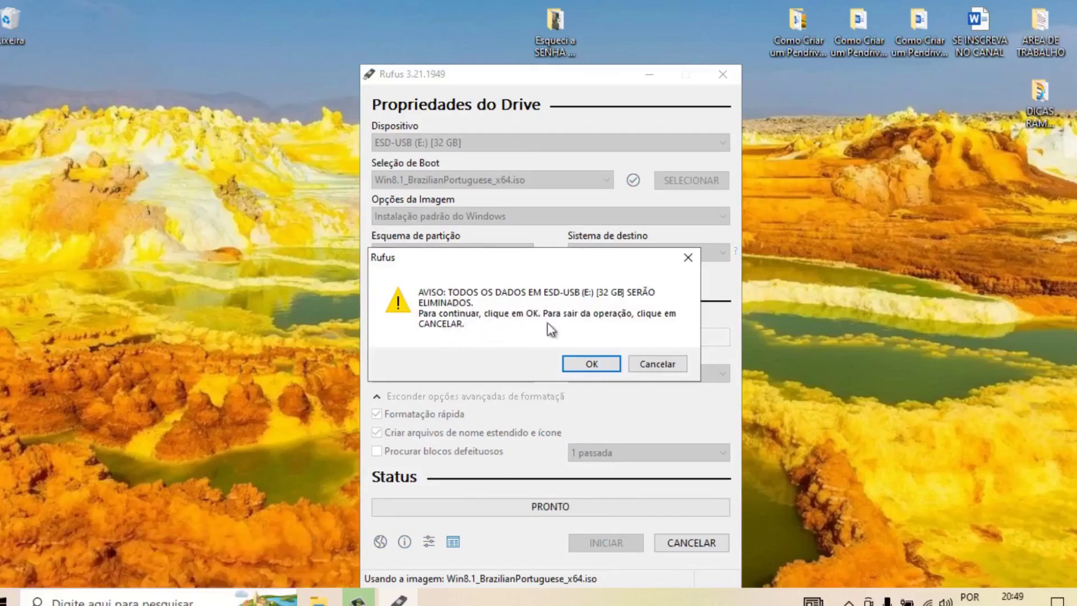
{"action": "left_click", "coordinate": [604, 365]}
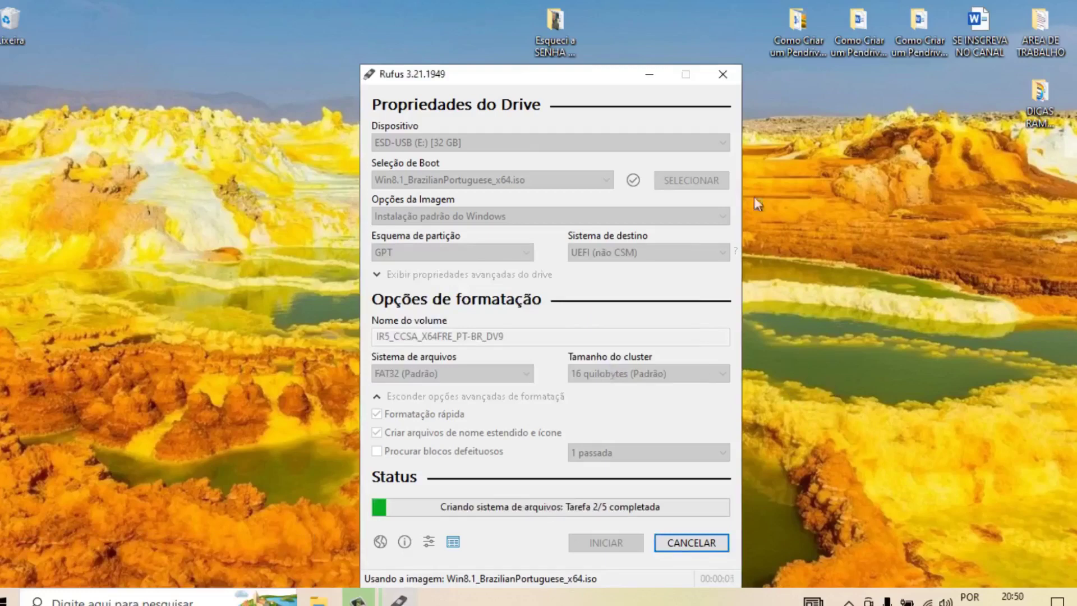
{"action": "left_click_drag", "start_coordinate": [603, 74], "coordinate": [595, 56]}
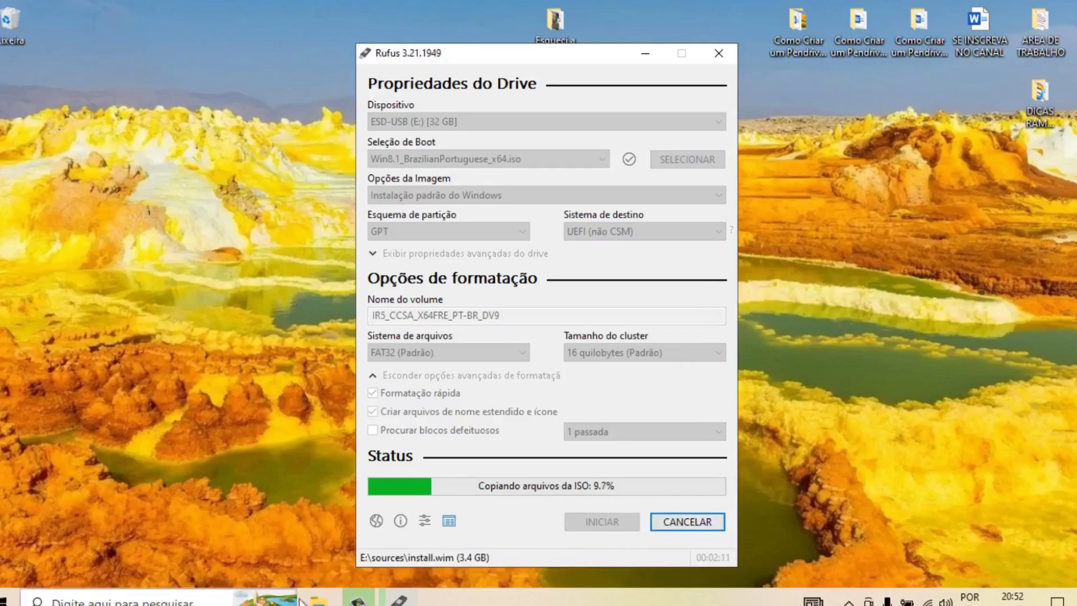
Check the USB drive (E:) under Este Computador in File Explorer, close the folder window and move Rufus slightly higher.
{"action": "left_click", "coordinate": [318, 598]}
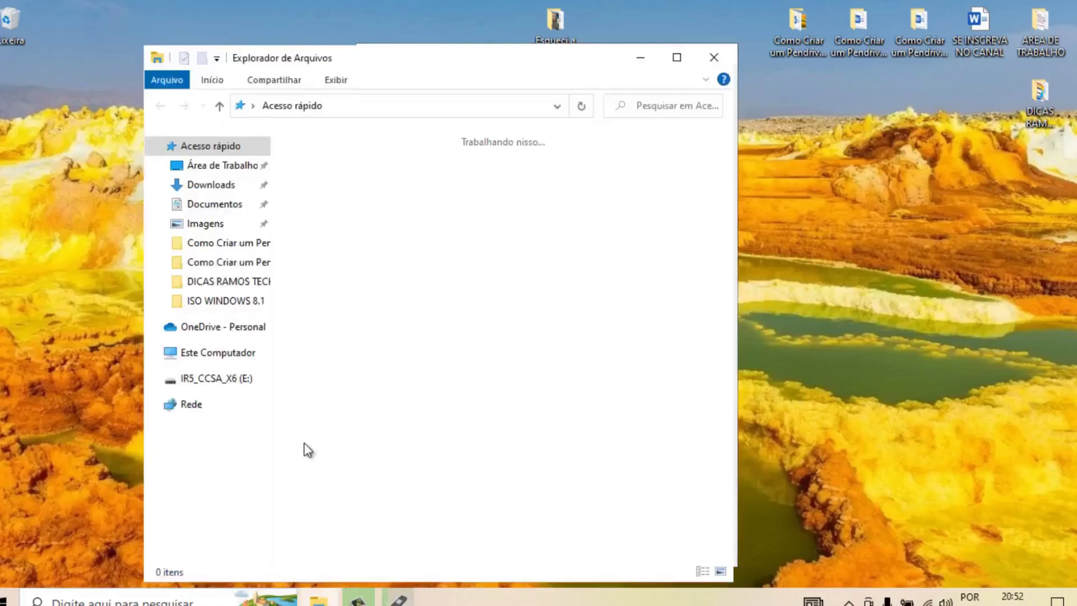
{"action": "left_click", "coordinate": [216, 353]}
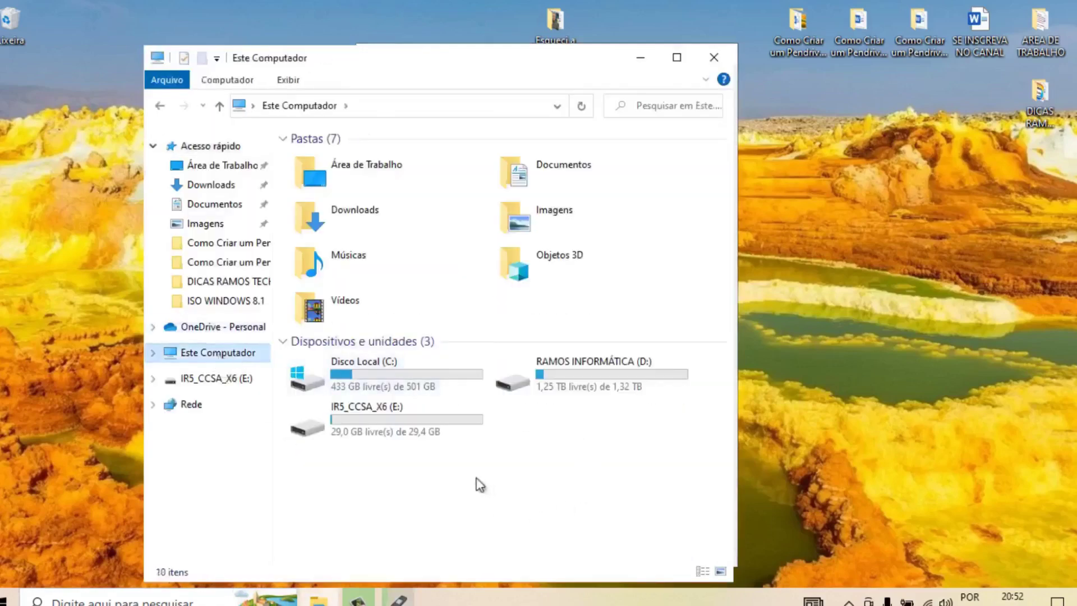
{"action": "mouse_move", "coordinate": [370, 420]}
{"action": "left_click", "coordinate": [726, 55]}
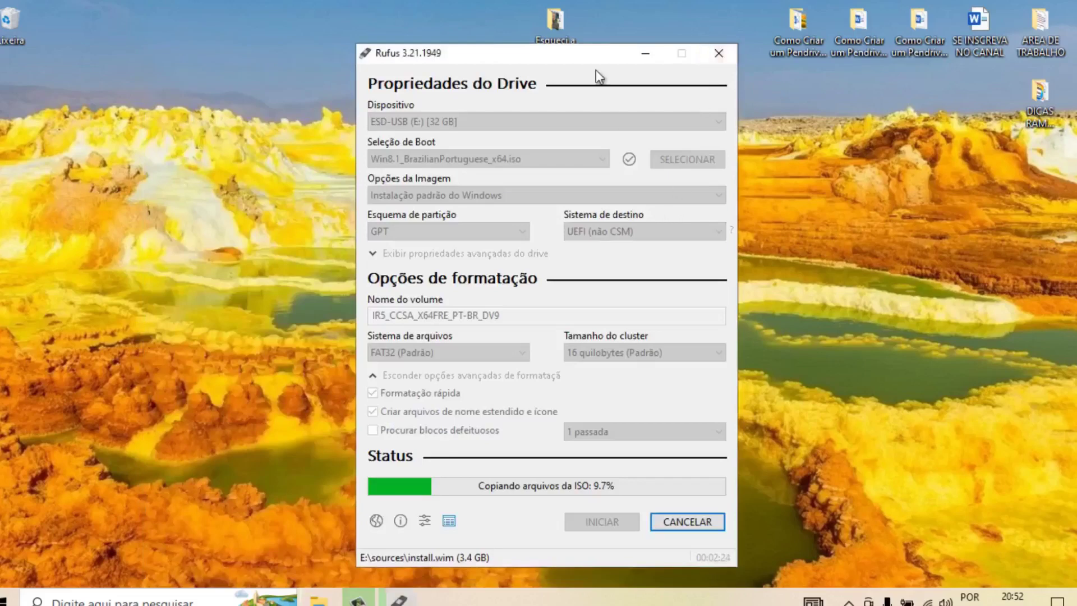
{"action": "left_click_drag", "start_coordinate": [593, 57], "coordinate": [593, 44]}
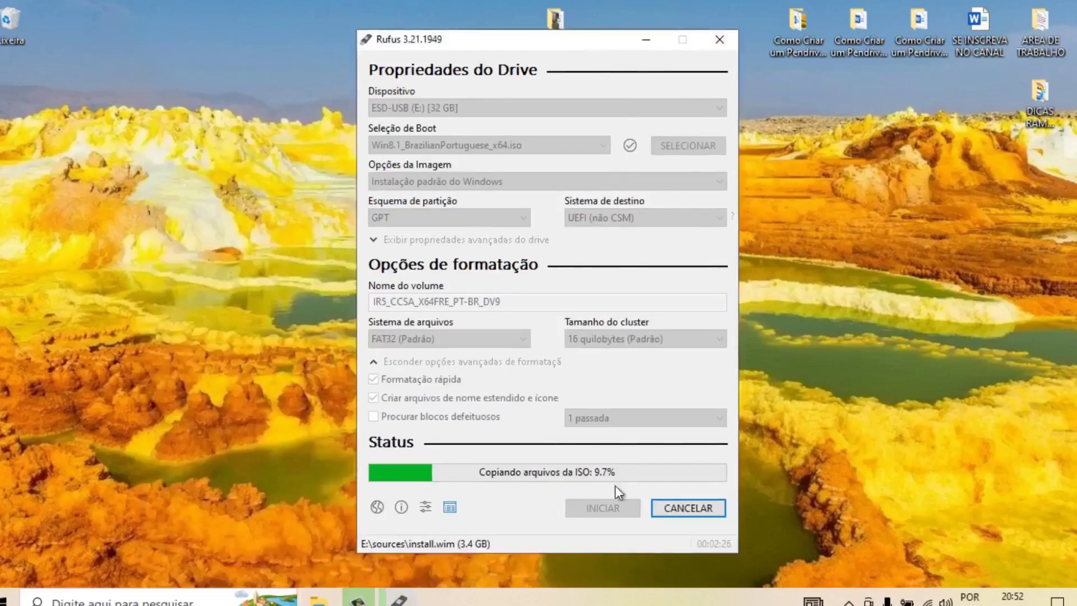